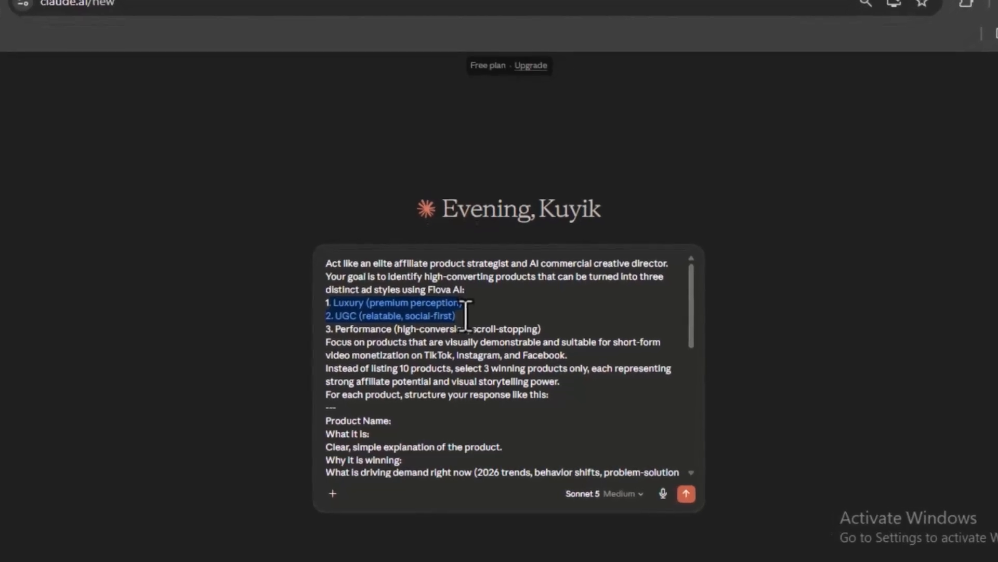
Review the affiliate product strategist prompt with its Luxury, UGC and Performance ad styles, and send it to Claude
left_click_drag(467, 316, 541, 318)
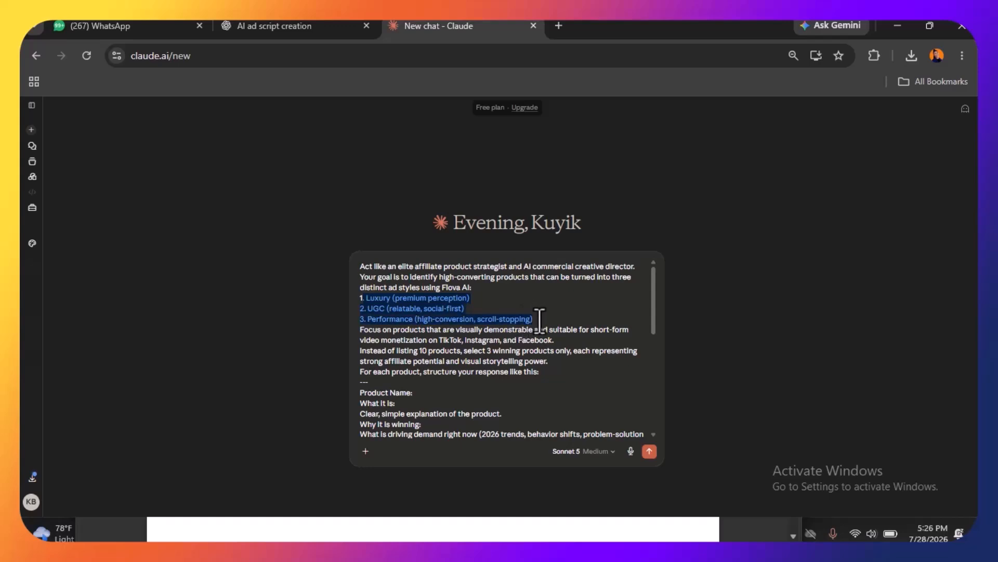
scroll(498, 327, "down", 10)
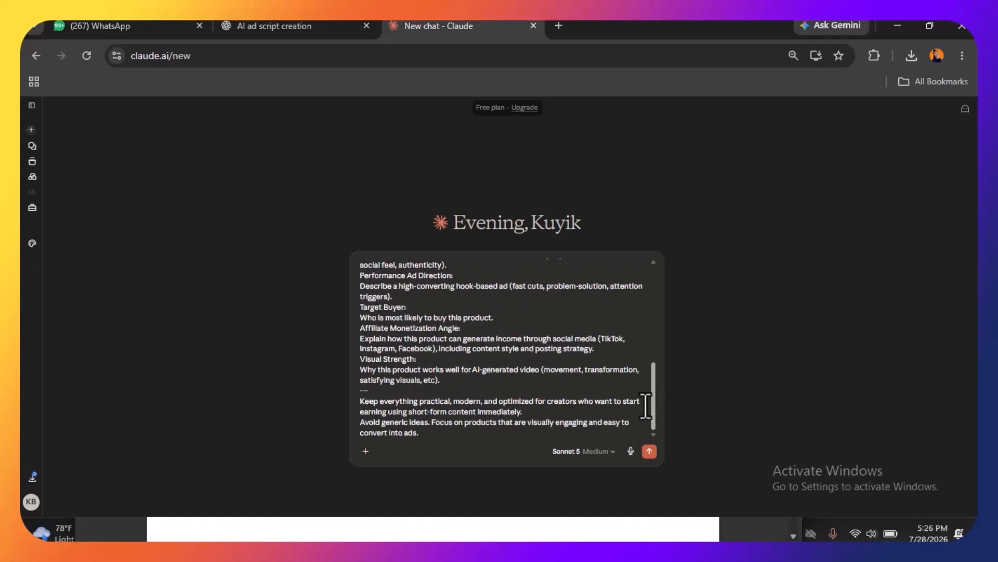
left_click(649, 451)
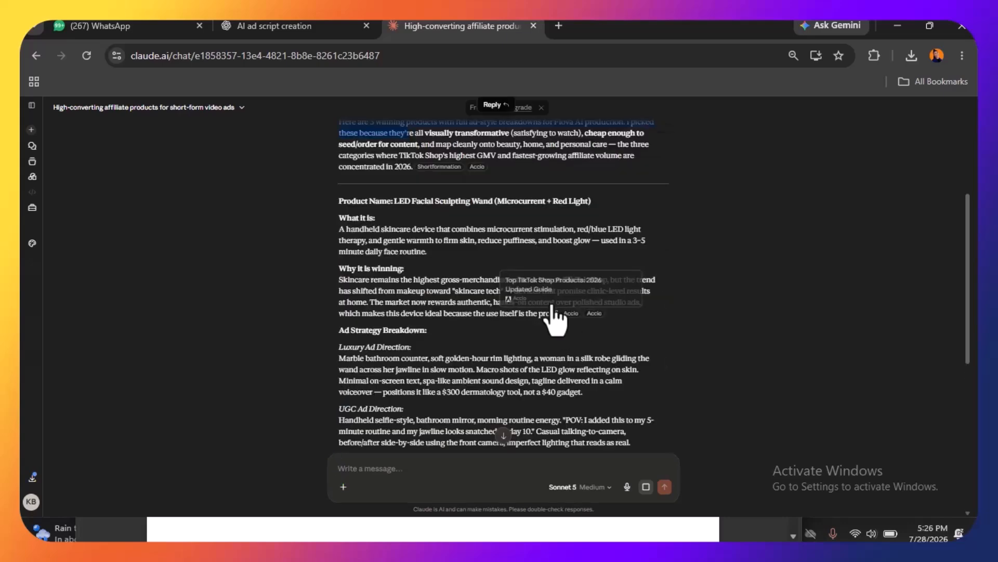
Read through Claude's product recommendations, examining each product's description, ad directions, target buyer and monetization angle
left_click_drag(338, 201, 607, 199)
left_click_drag(338, 330, 433, 330)
scroll(364, 335, "down", 1)
left_click_drag(340, 338, 406, 339)
left_click_drag(337, 276, 412, 277)
left_click_drag(336, 391, 432, 388)
scroll(431, 383, "down", 4)
left_click_drag(339, 272, 409, 281)
scroll(383, 373, "down", 10)
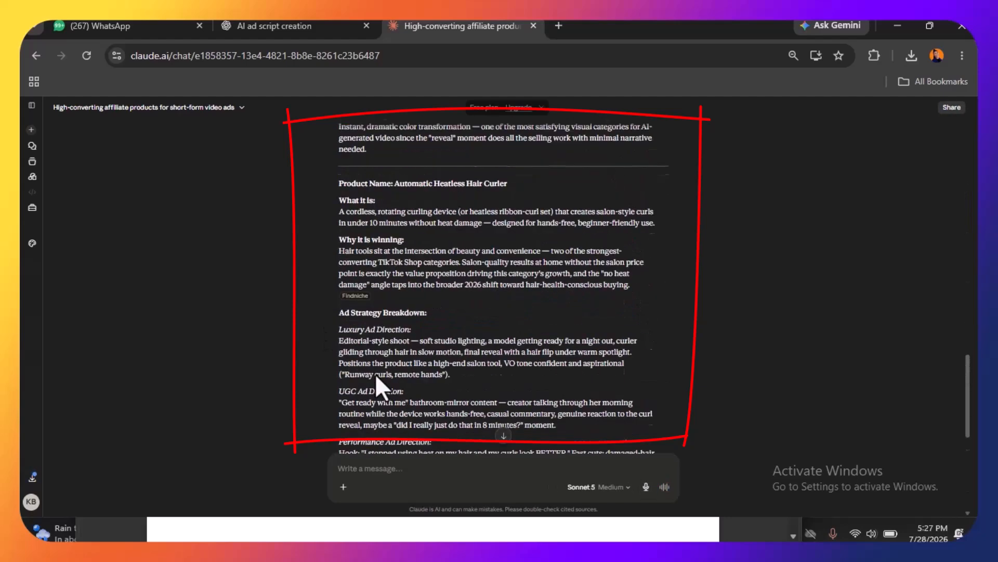
scroll(483, 220, "down", 5)
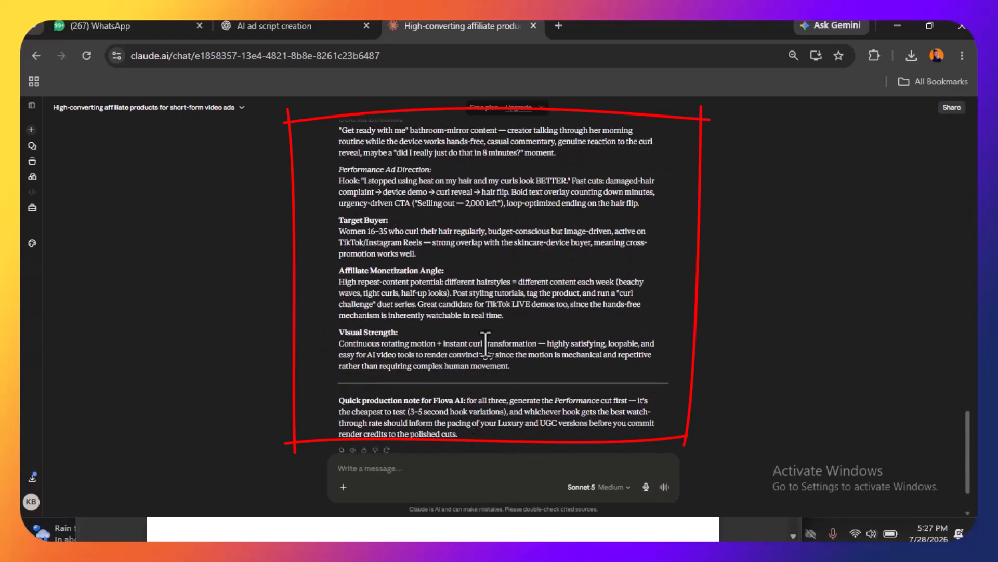
Go back to the LED Facial Sculpting Wand recommendation and examine its description, winning reasons and ad strategy breakdown
scroll(420, 291, "up", 15)
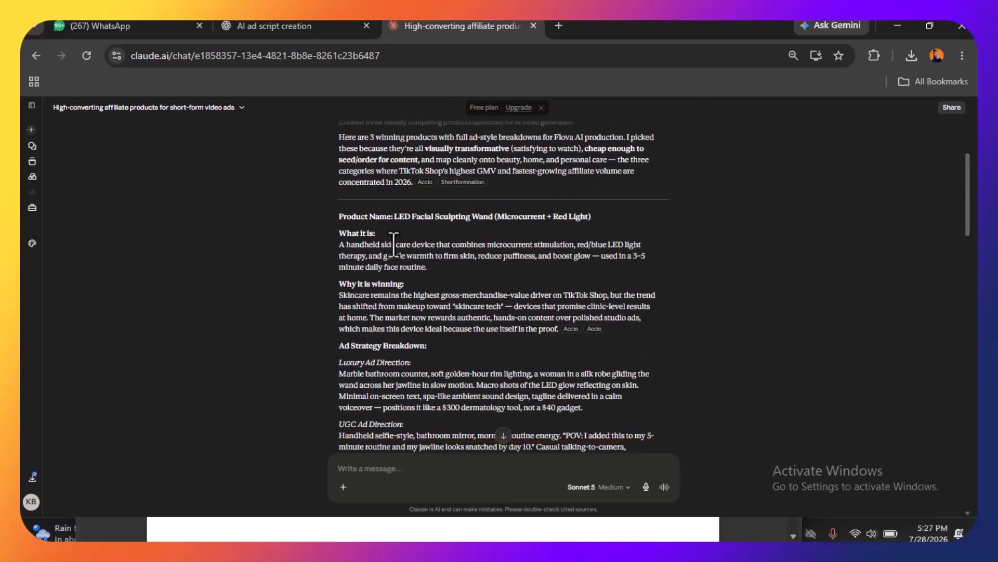
scroll(404, 318, "up", 3)
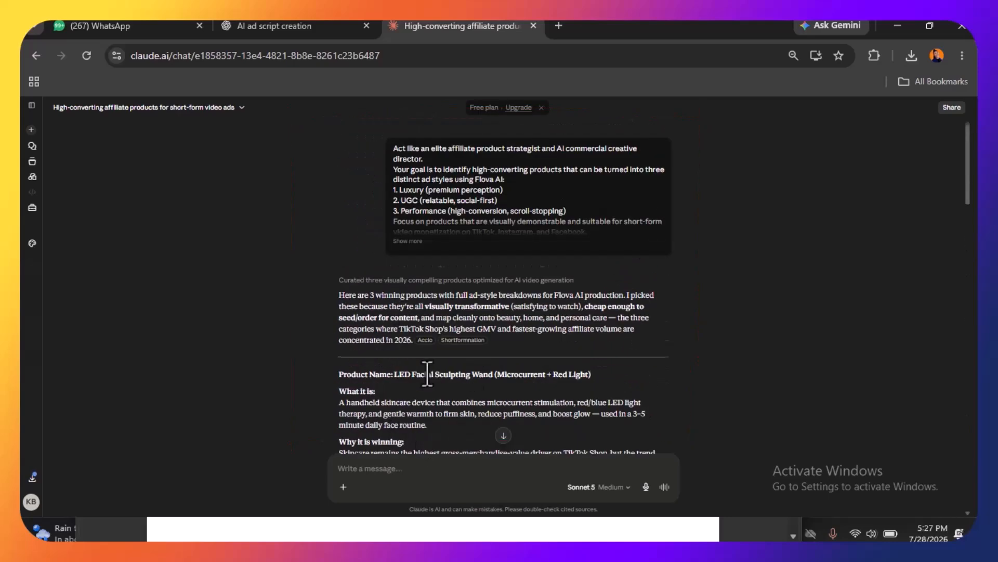
scroll(428, 373, "down", 5)
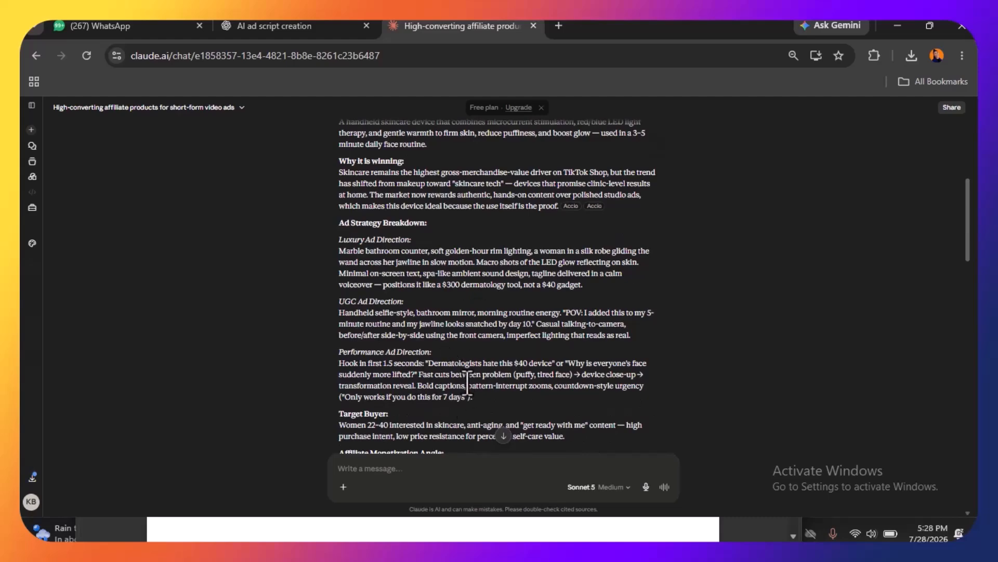
scroll(421, 332, "up", 4)
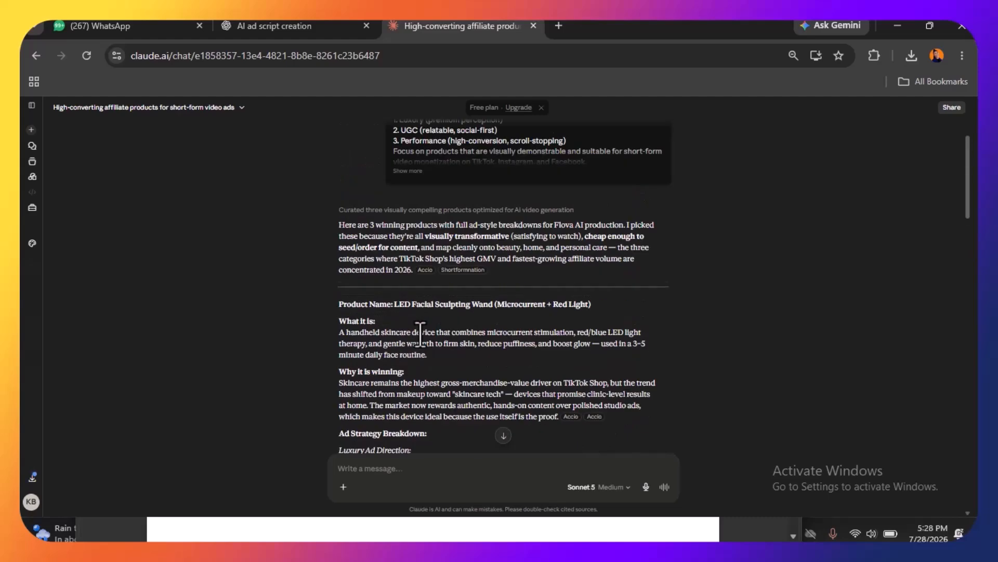
scroll(421, 333, "down", 5)
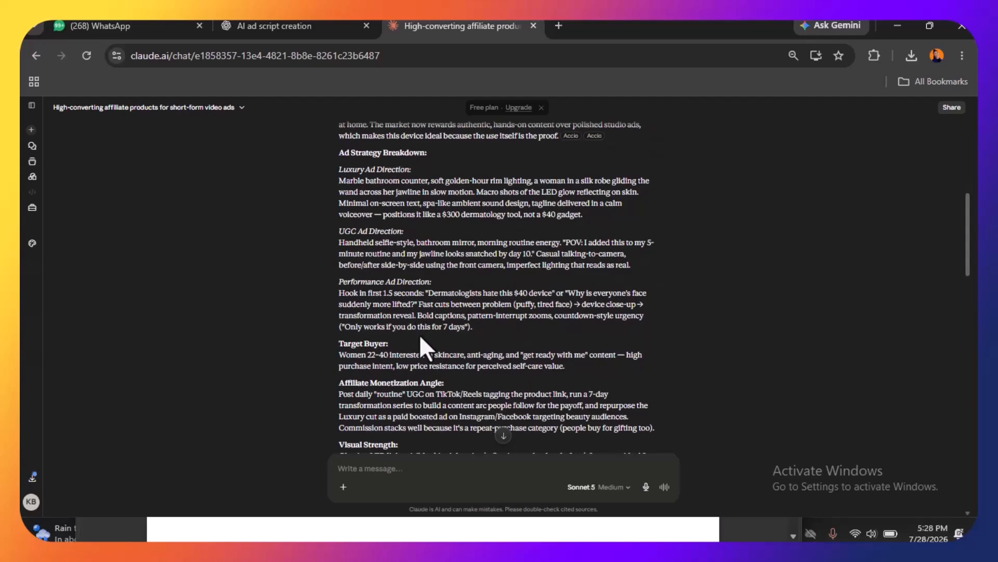
scroll(380, 352, "up", 6)
left_click_drag(333, 354, 534, 408)
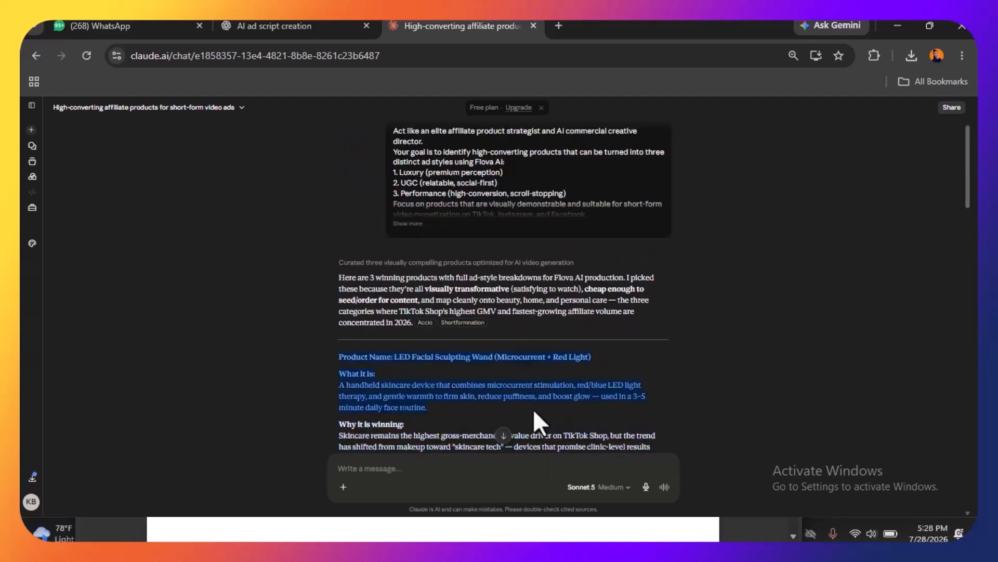
scroll(533, 407, "down", 1)
left_click_drag(335, 307, 596, 310)
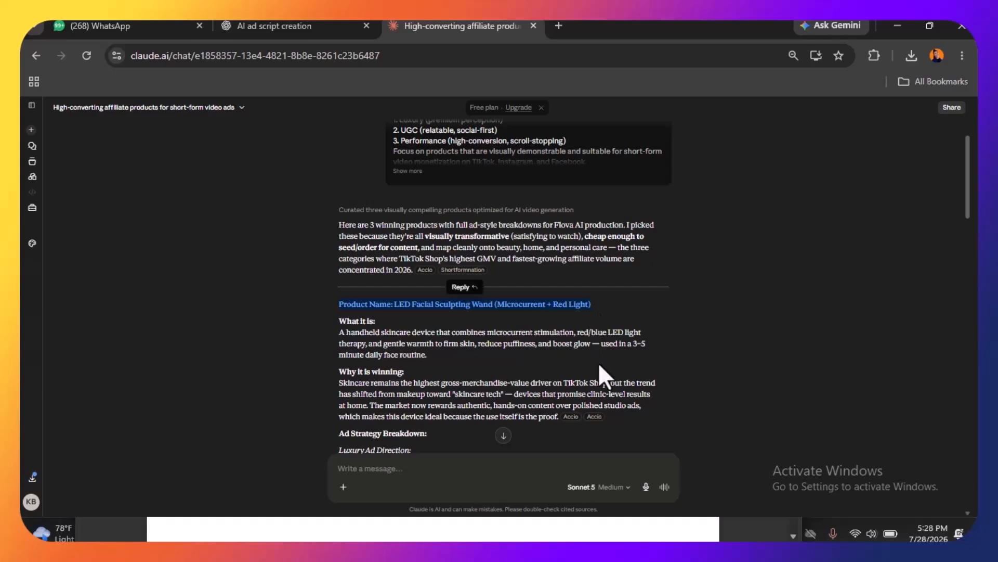
scroll(598, 362, "down", 4)
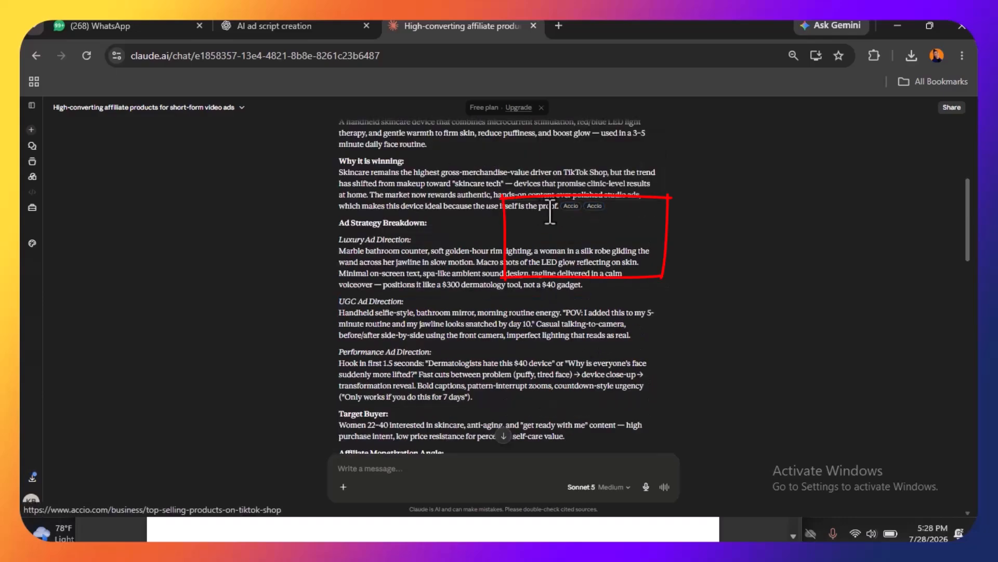
Open the Accio source cited under "Why it is winning" and copy the image of the neck cream jar with the yellow lid
left_click(571, 207)
scroll(334, 223, "down", 15)
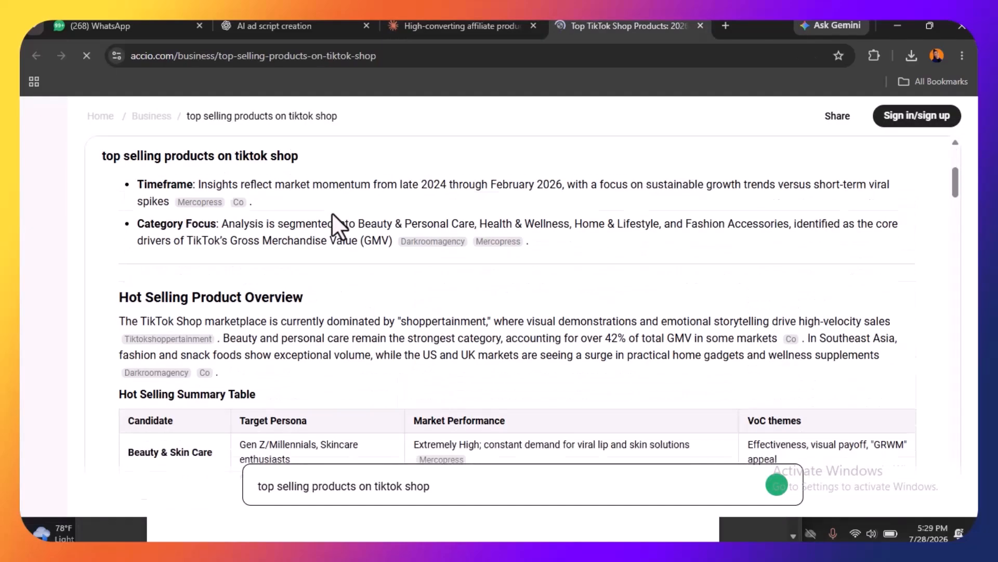
mouse_move(955, 307)
left_mouse_down()
mouse_move(949, 242)
mouse_move(964, 292)
left_mouse_up()
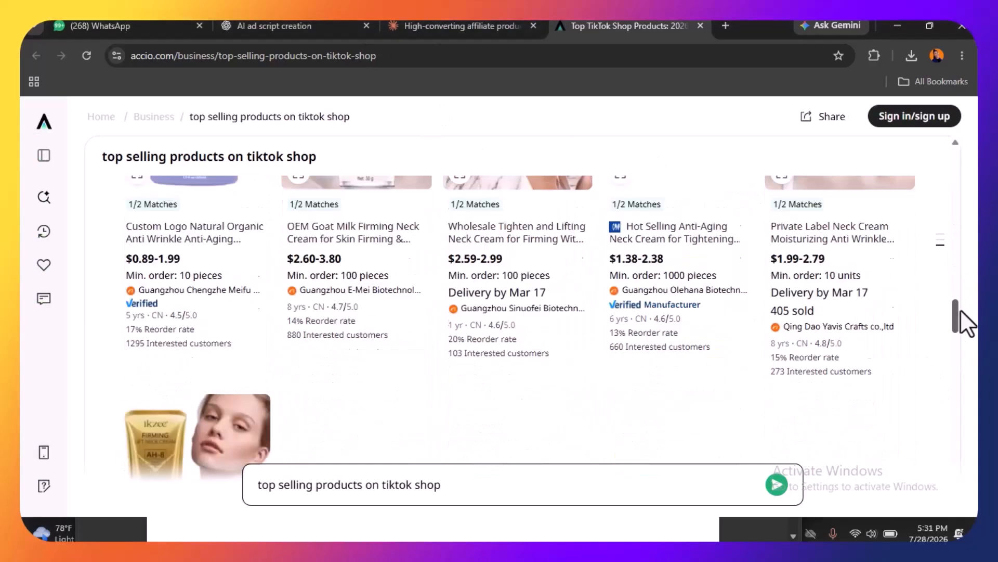
mouse_move(961, 312)
left_mouse_down()
mouse_move(963, 360)
mouse_move(947, 379)
mouse_move(954, 451)
mouse_move(948, 295)
left_mouse_up()
right_click(675, 250)
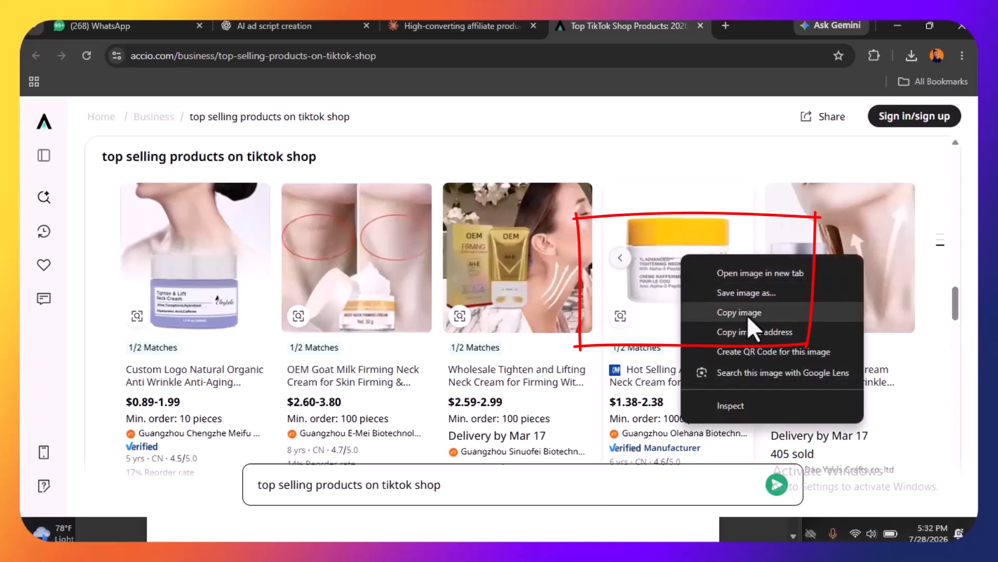
left_click(753, 313)
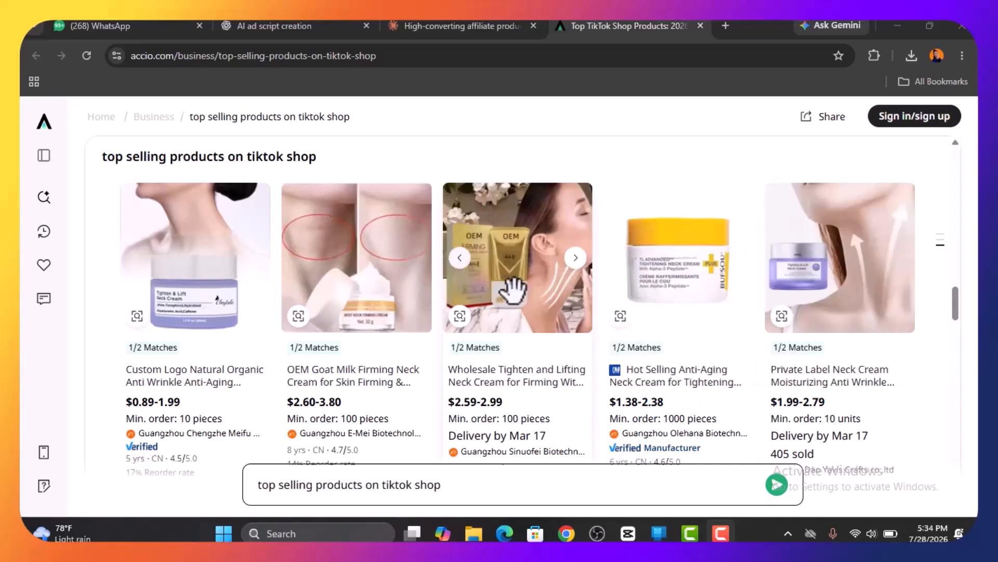
Switch to the browser window with the Flova.ai home page and select its web address
mouse_move(566, 533)
left_click(644, 489)
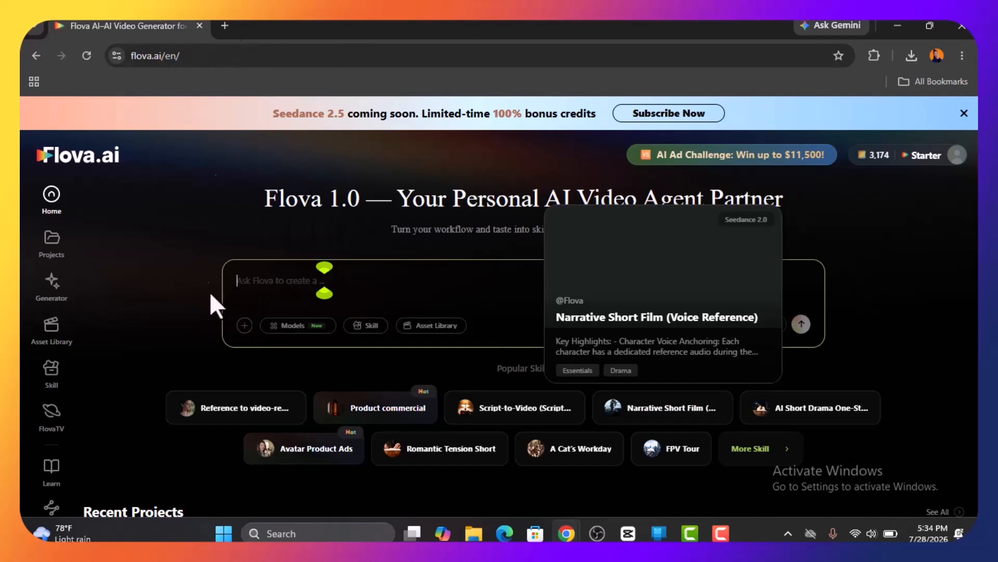
left_click(429, 285)
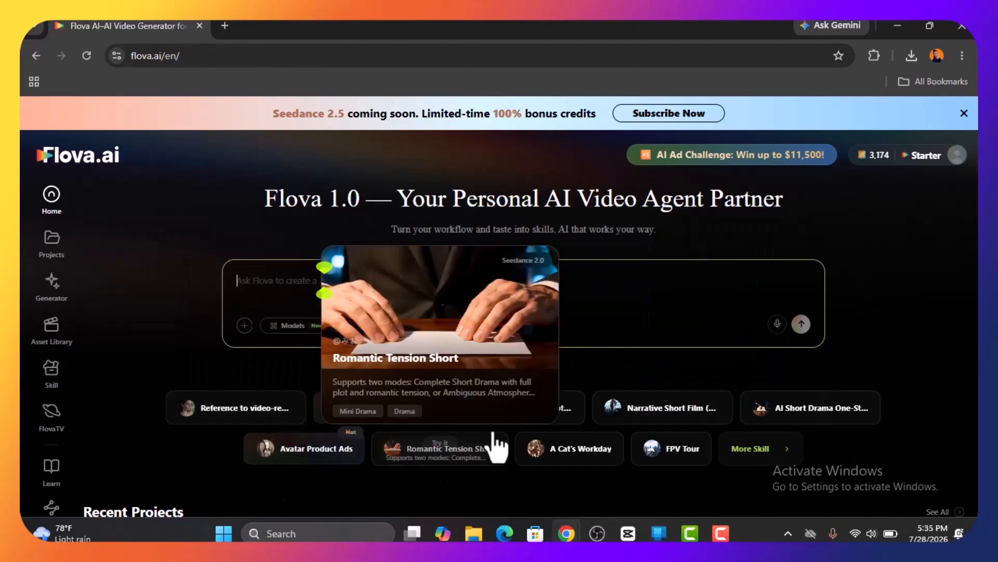
left_click(131, 59)
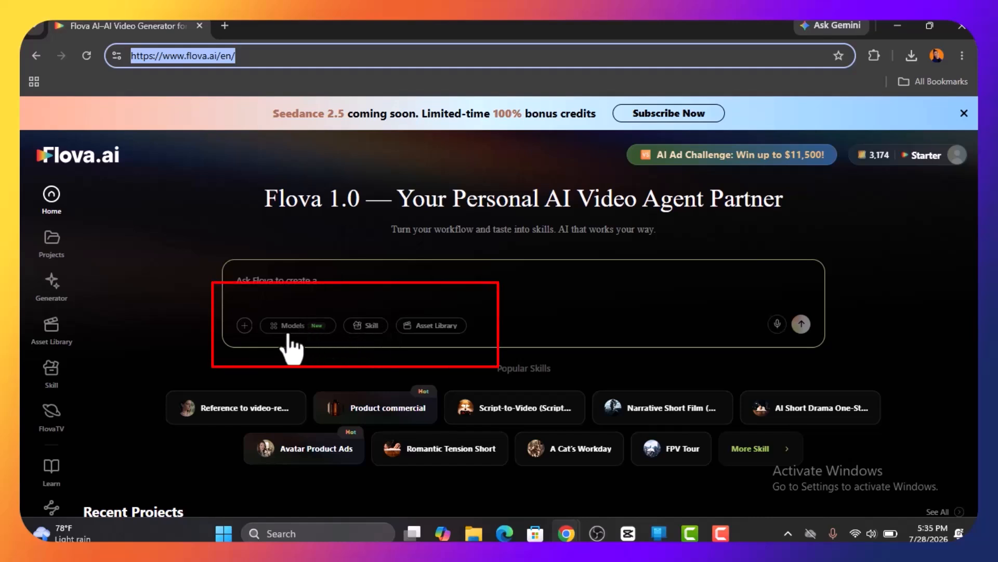
Examine the attachment types and the video models offered for the Flova prompt
left_click(245, 325)
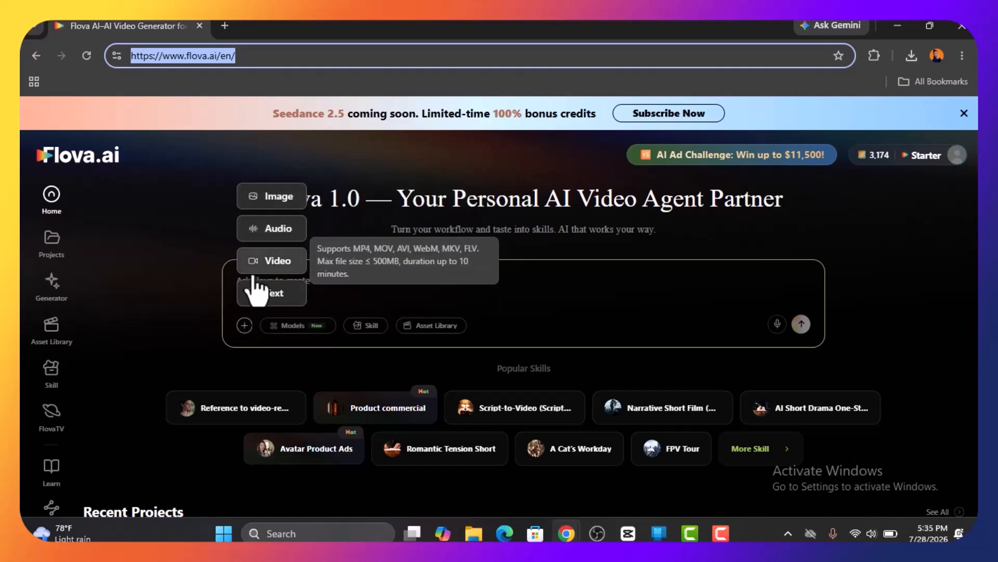
left_click(293, 328)
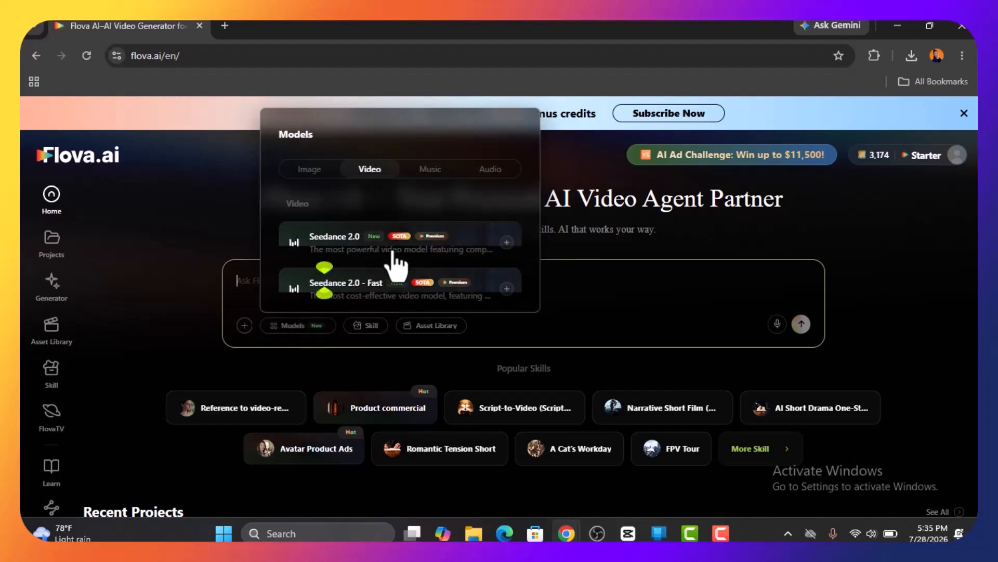
scroll(395, 299, "down", 4)
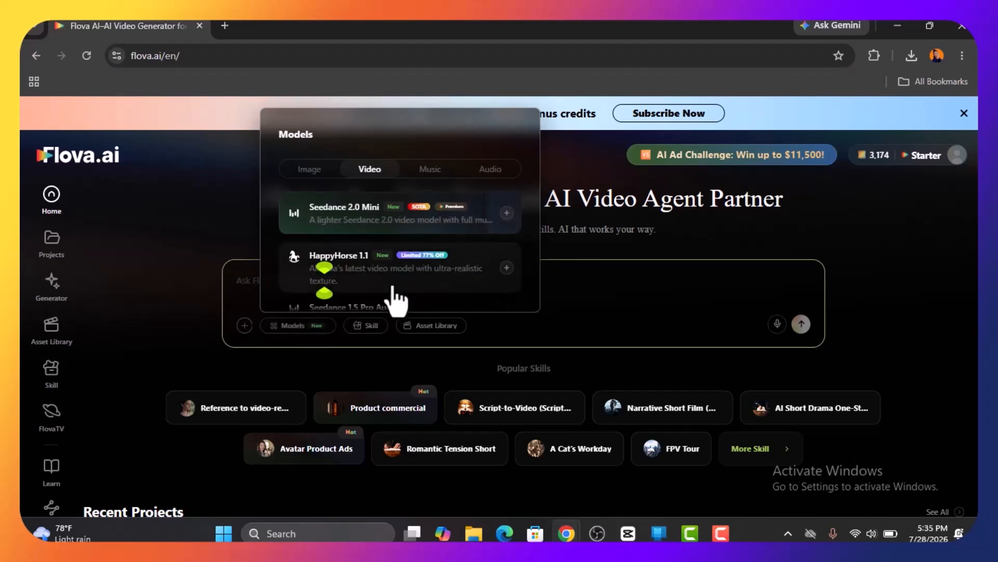
scroll(390, 283, "up", 4)
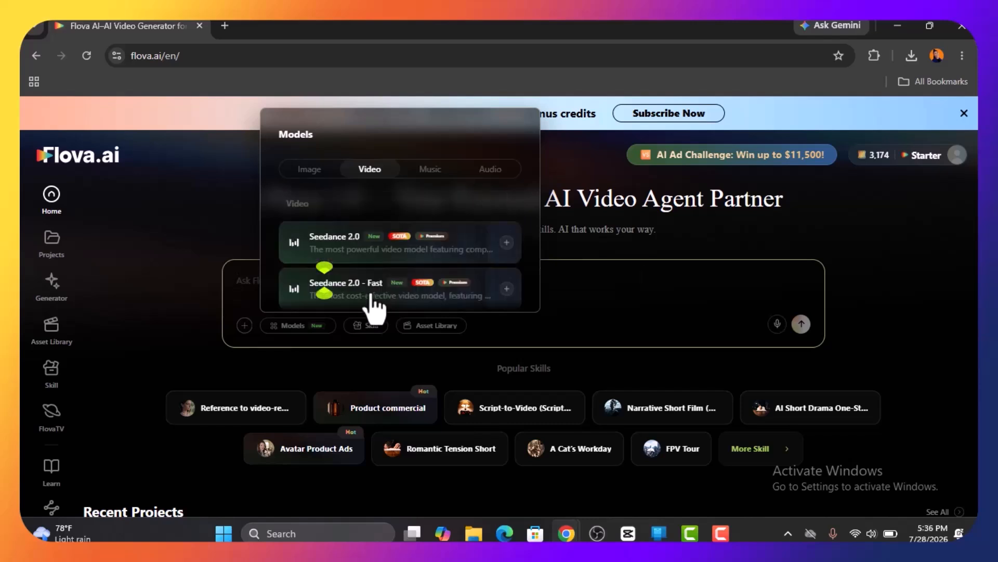
scroll(387, 312, "down", 8)
scroll(379, 286, "up", 5)
scroll(379, 267, "up", 8)
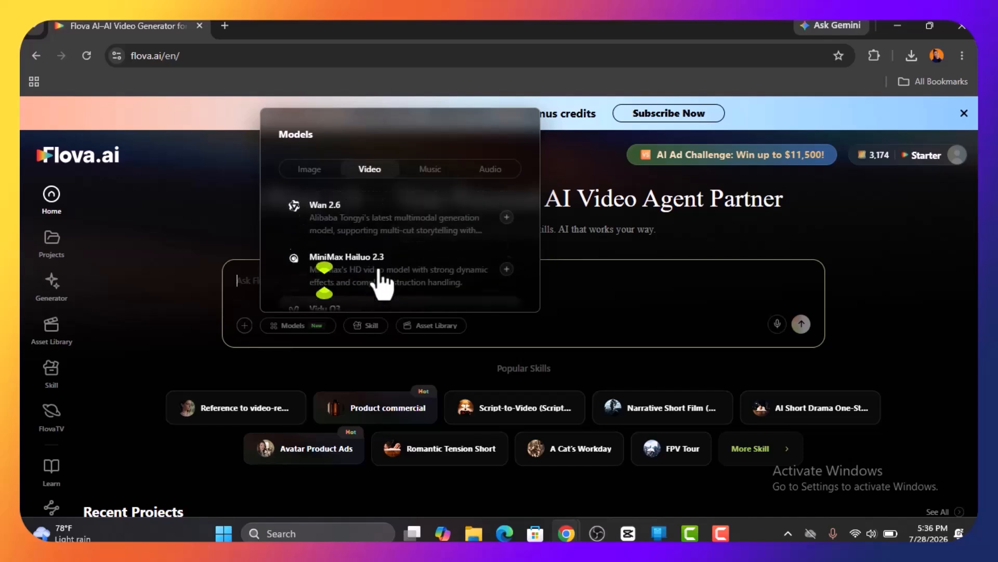
scroll(382, 261, "down", 3)
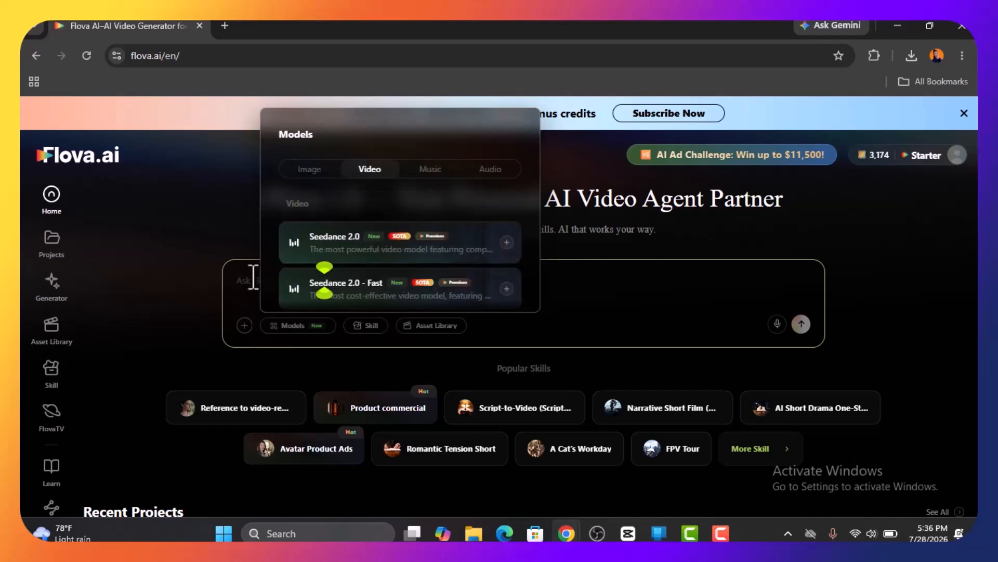
left_click(246, 278)
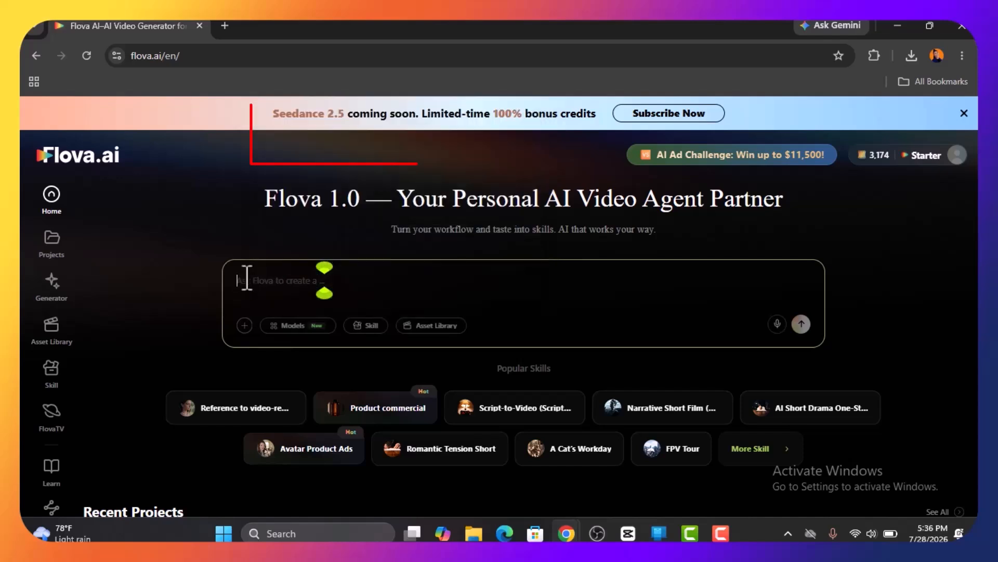
Browse the Flova skill categories and examine the Product Showcase skills and the popular Avatar Product Ads skill
left_click(364, 328)
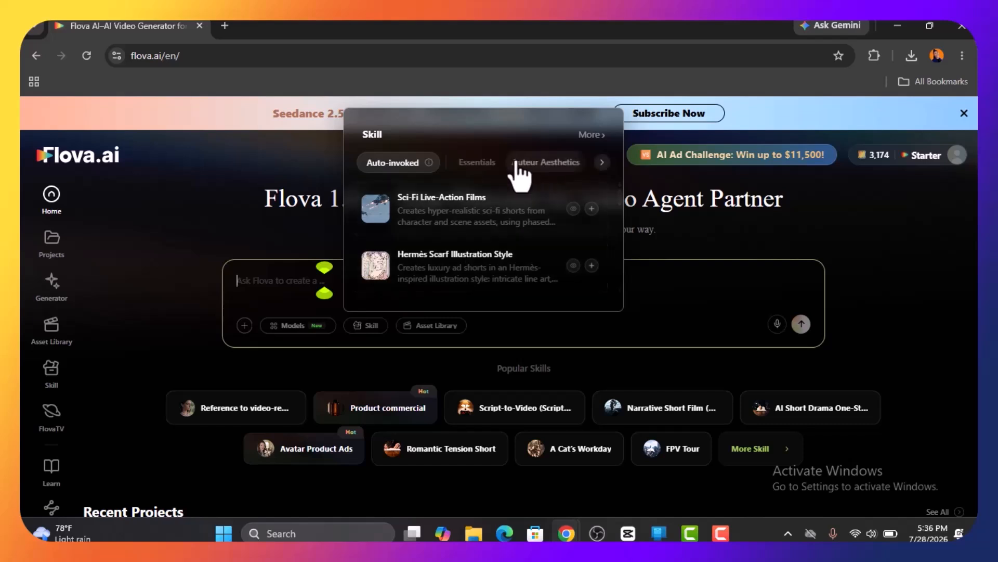
left_click(472, 164)
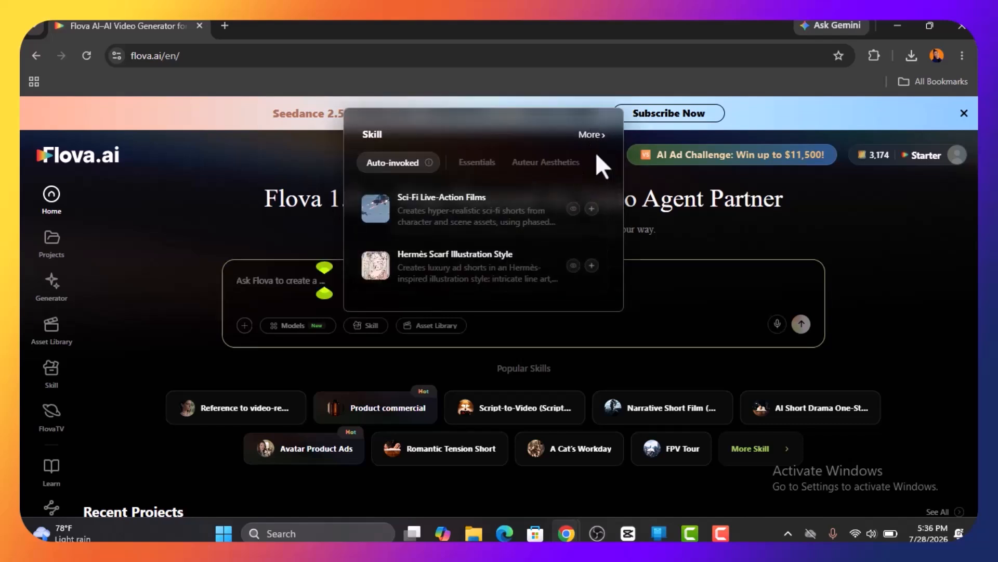
left_click(602, 165)
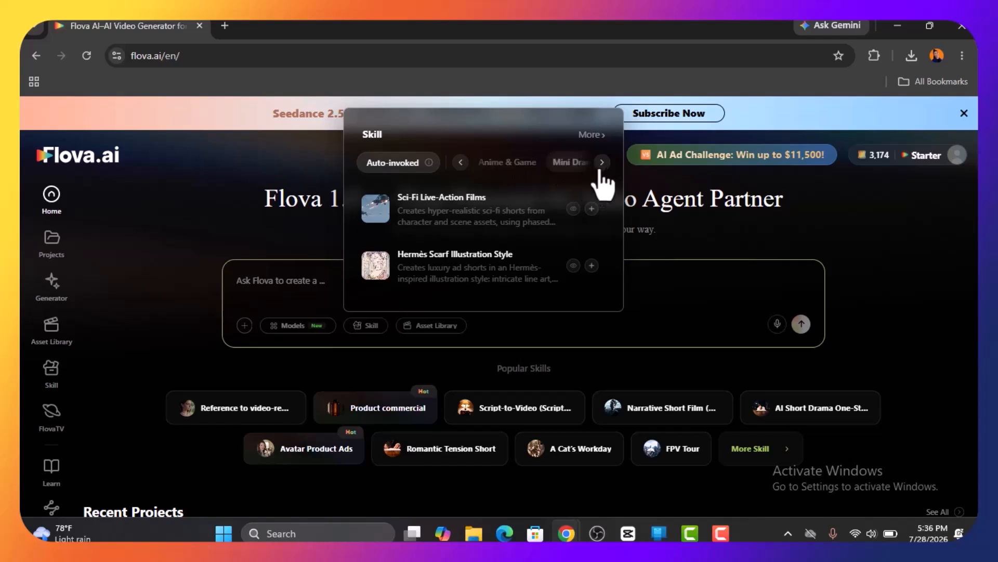
left_click(603, 163)
left_click(563, 163)
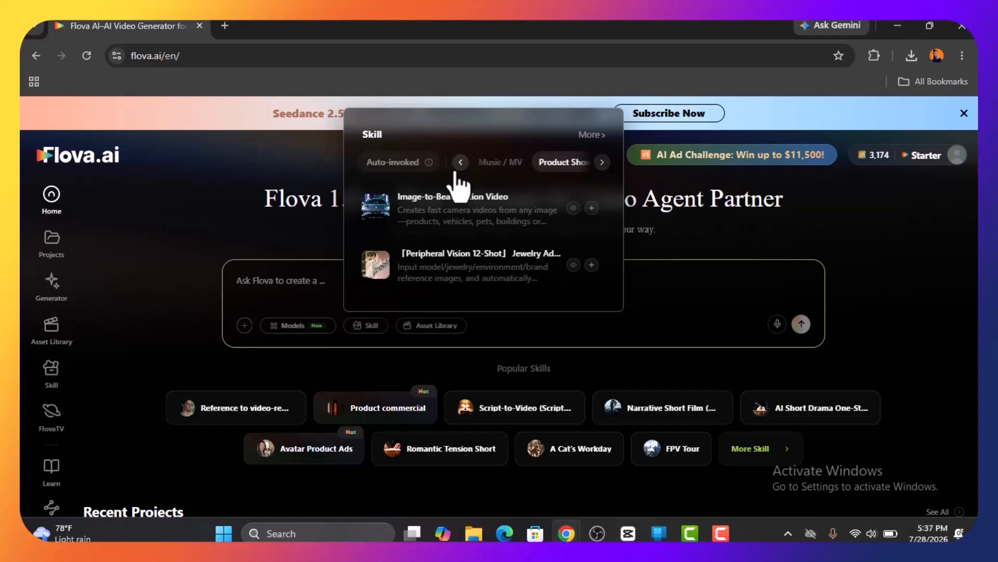
mouse_move(314, 464)
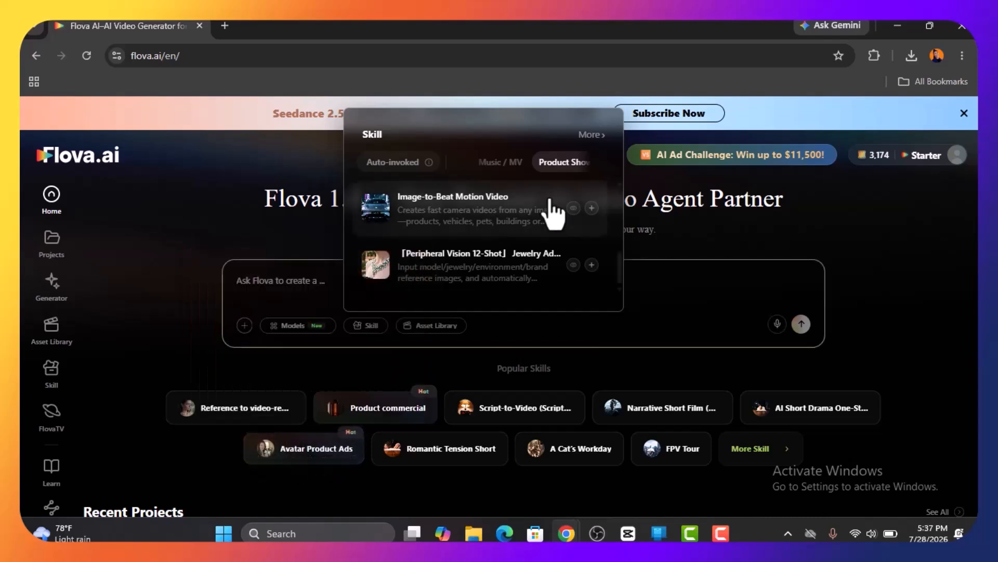
scroll(494, 242, "up", 5)
scroll(475, 241, "down", 3)
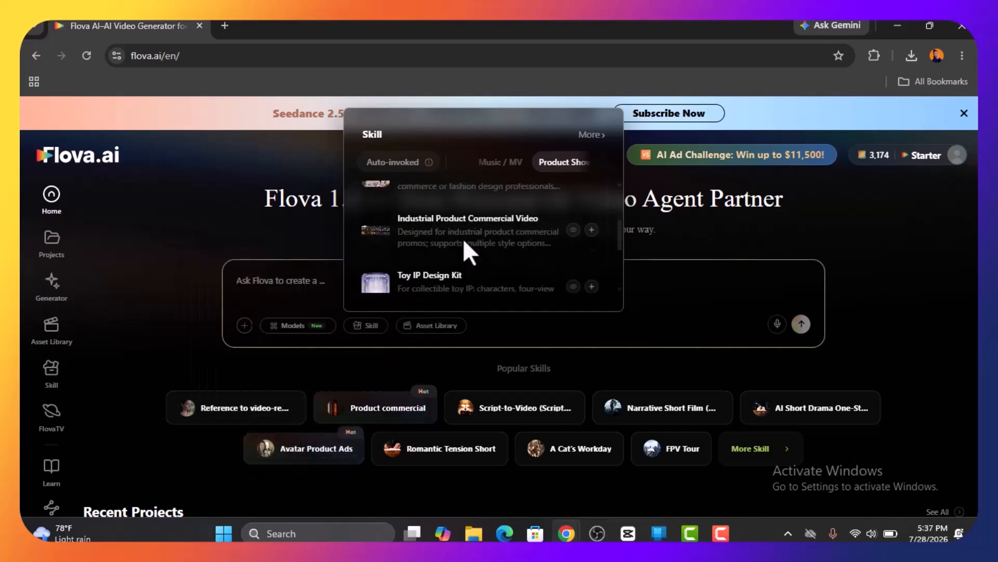
scroll(473, 236, "up", 3)
scroll(470, 272, "down", 3)
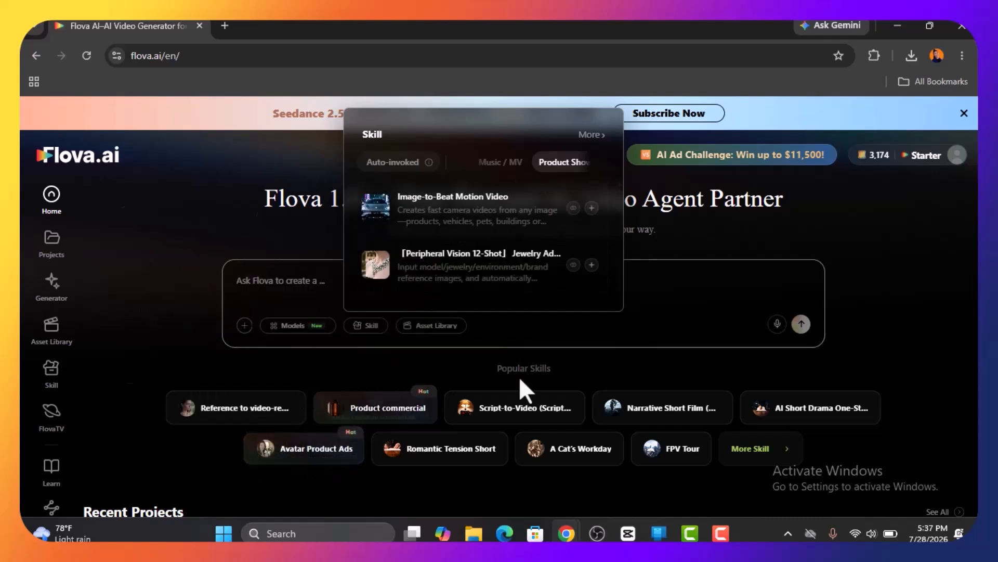
mouse_move(398, 458)
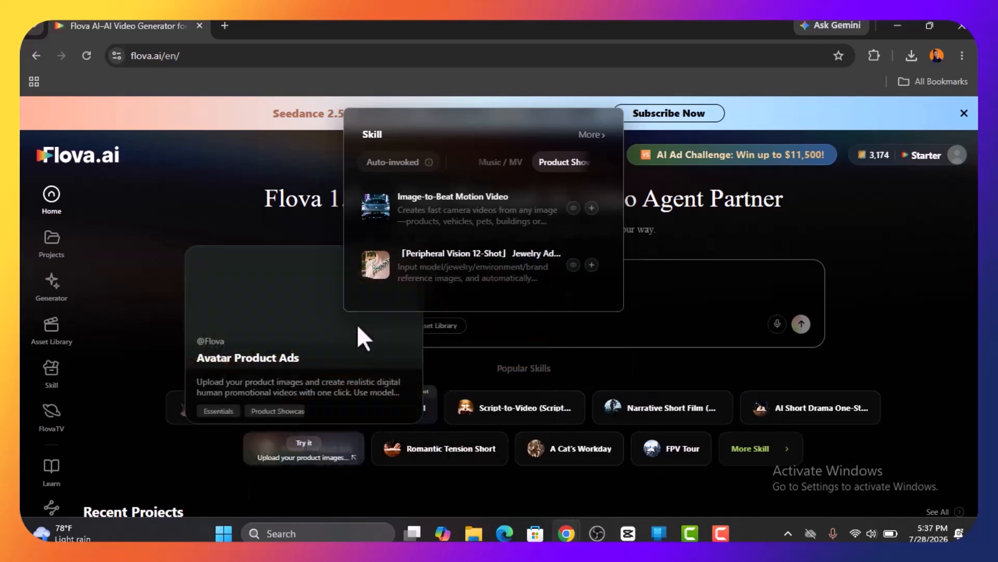
Add the Avatar Product Ads skill to the Flova prompt and attach the yellow-lidded neck cream jar image copied from the Accio page
left_click(304, 449)
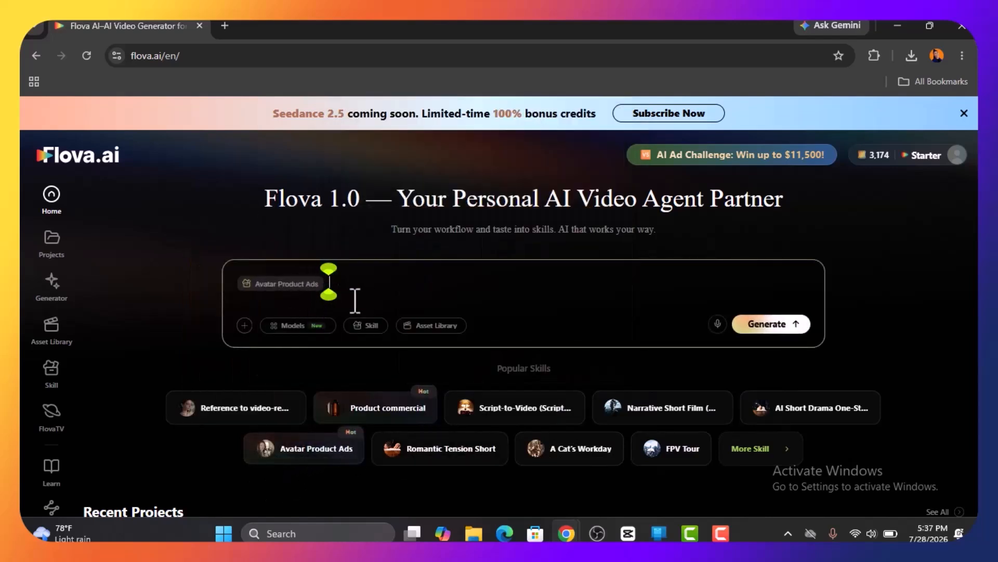
mouse_move(566, 533)
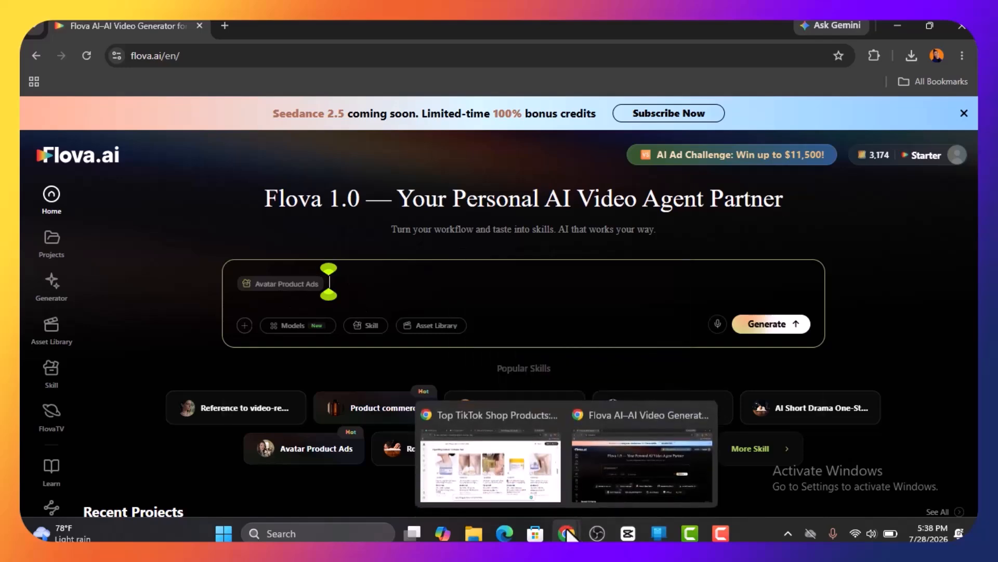
left_click(537, 453)
right_click(674, 258)
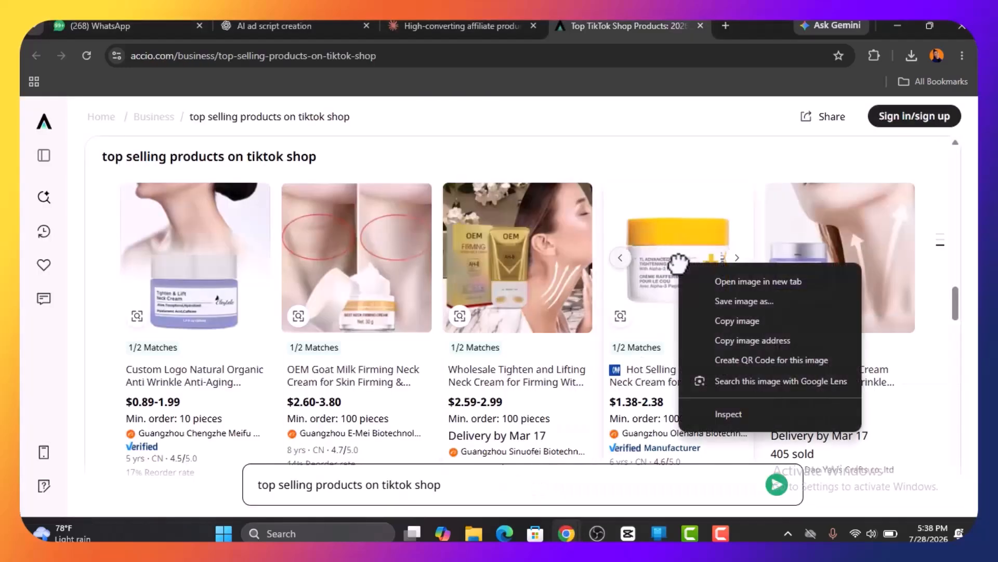
left_click(733, 322)
mouse_move(566, 533)
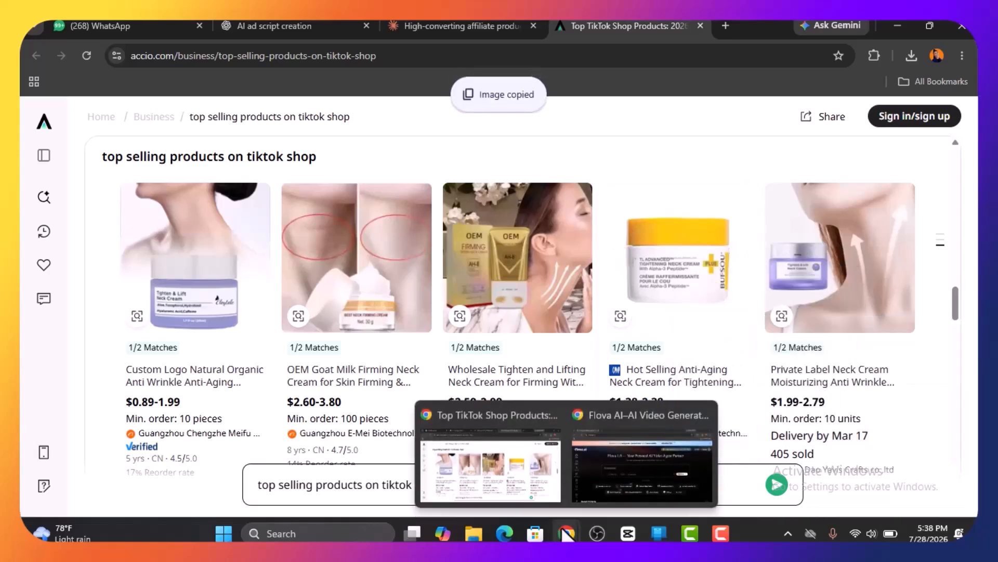
left_click(585, 484)
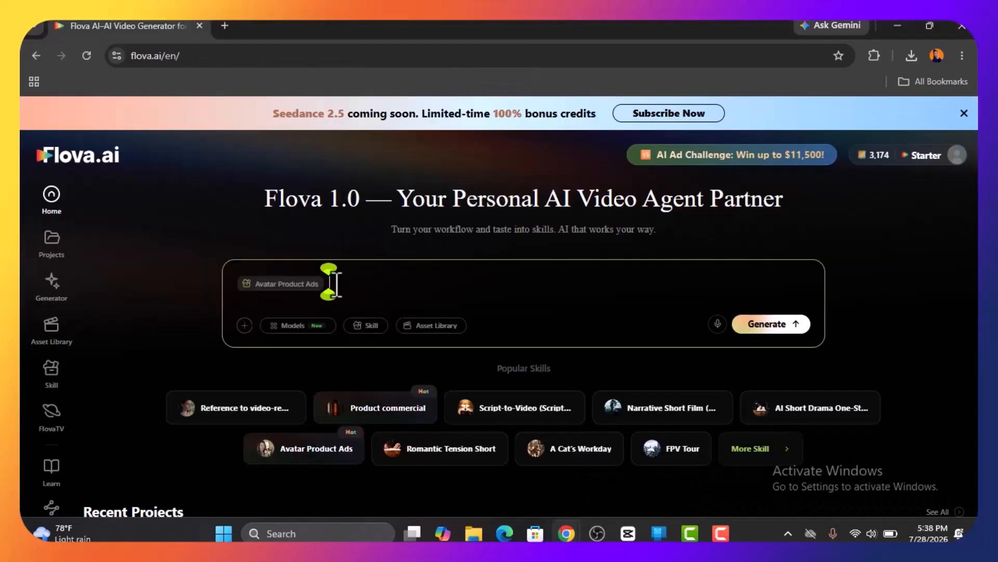
key("ctrl+v")
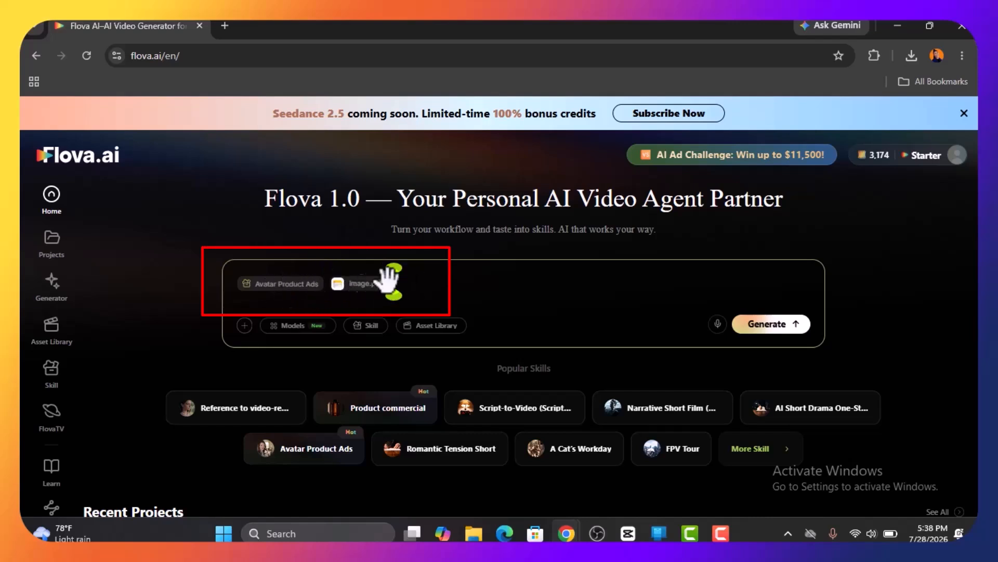
mouse_move(361, 285)
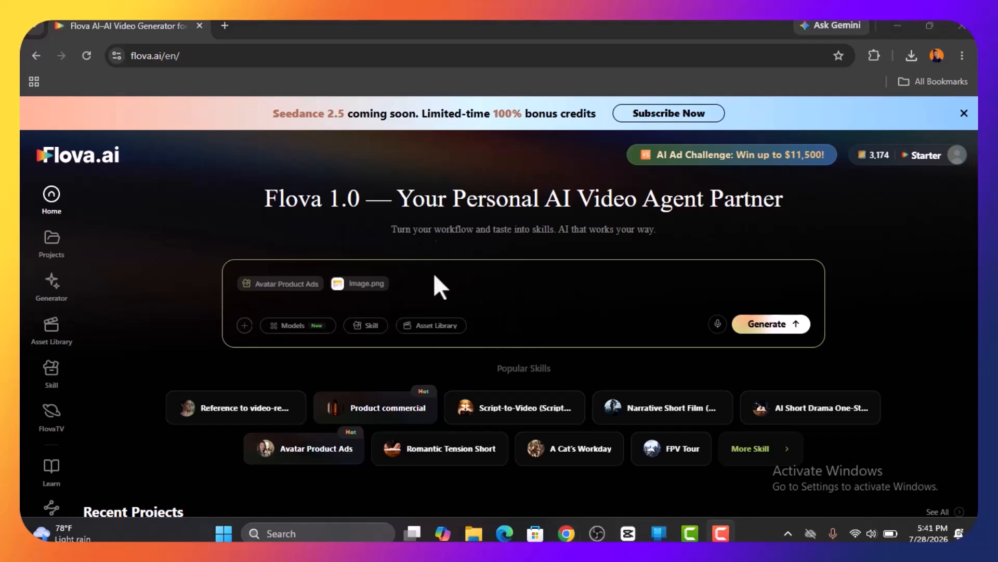
Paste the 45-second ad prompt after the attached image and review its role, working inputs and three ad styles
left_click(424, 271)
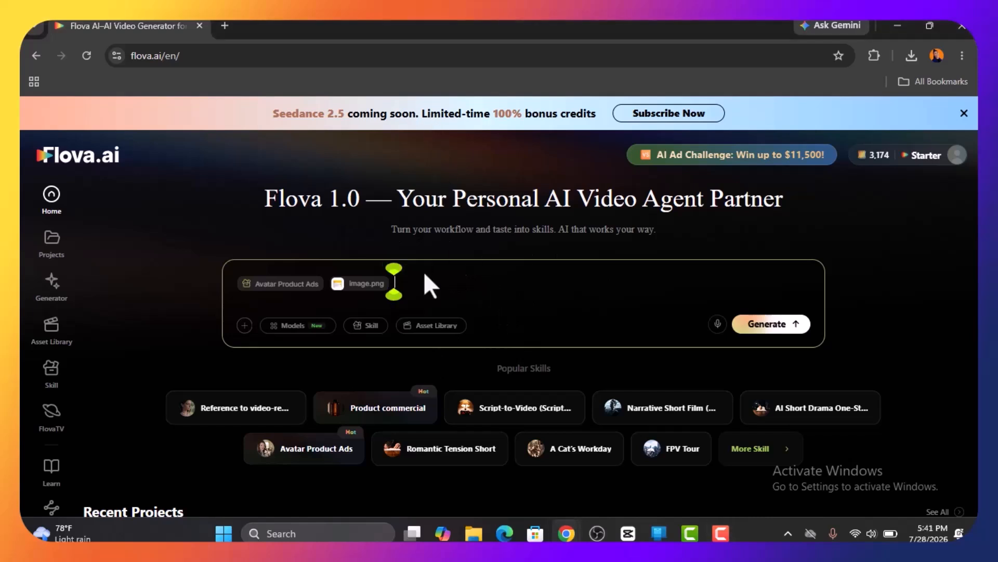
key("ctrl+v")
scroll(338, 360, "up", 10)
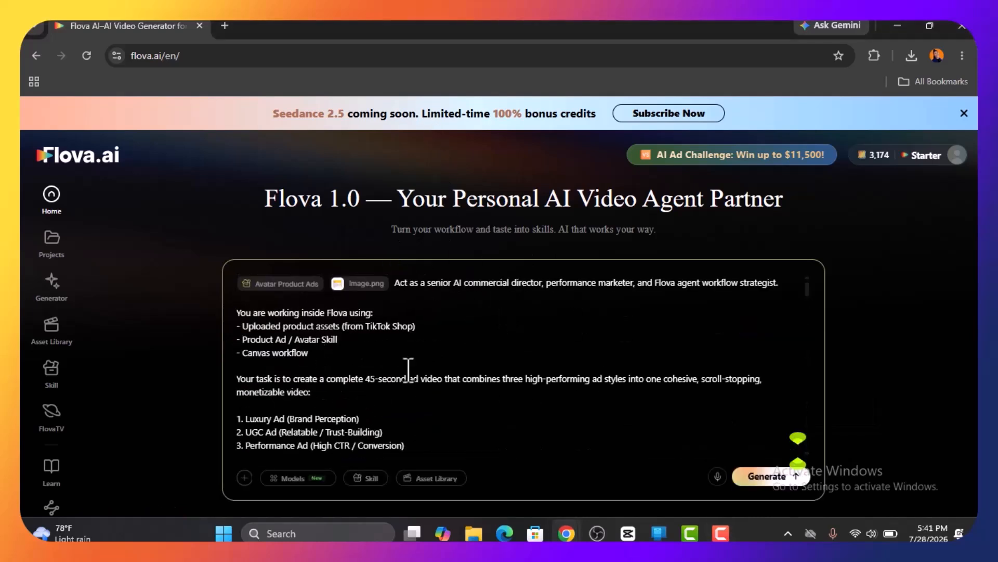
left_click_drag(365, 380, 466, 389)
left_click_drag(396, 281, 772, 282)
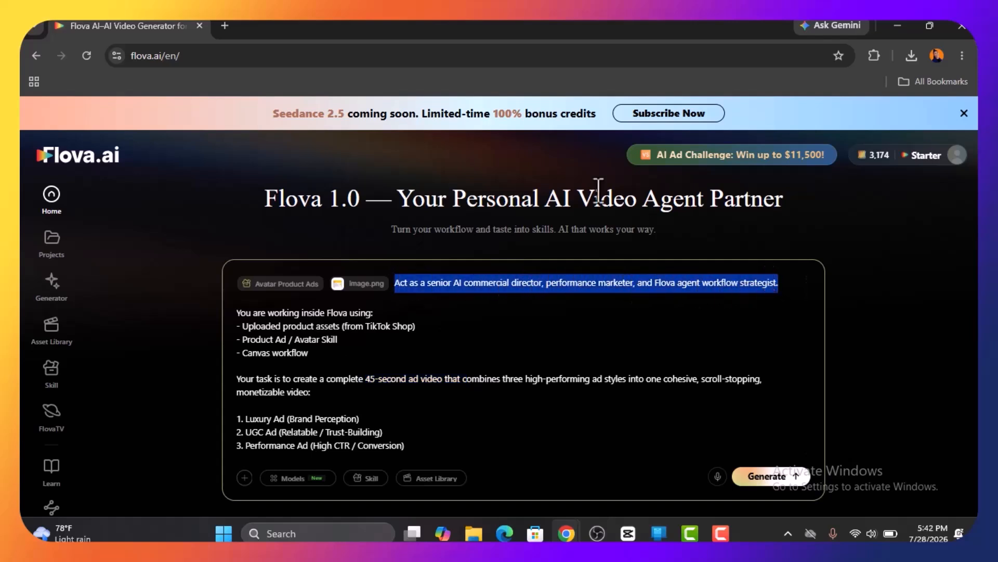
left_click_drag(238, 314, 239, 367)
left_click_drag(240, 418, 413, 445)
scroll(431, 397, "down", 1)
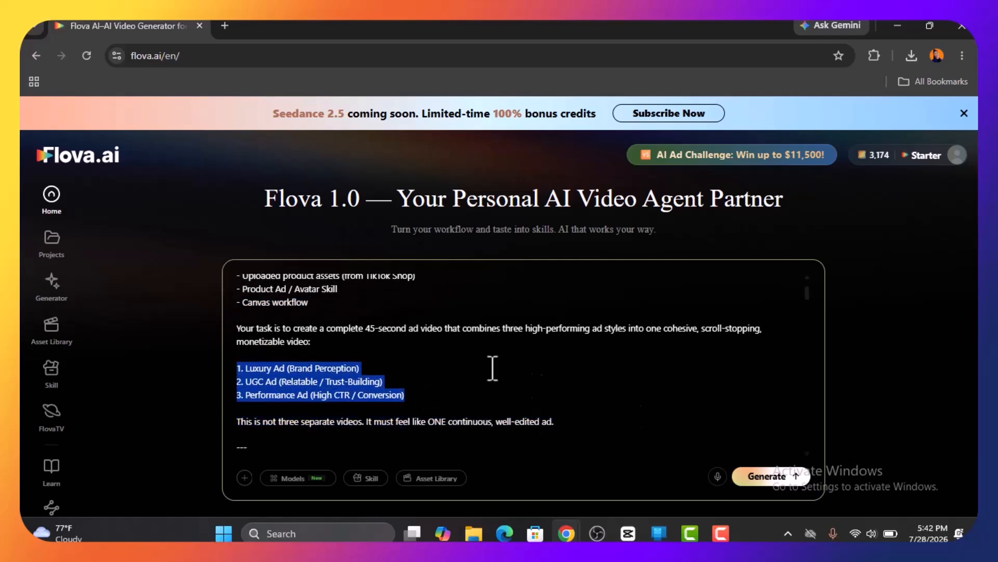
Extend the prompt's first sentence with "using seedance 2.0 model for video generation and elevenlabs for the voice overs."
scroll(509, 401, "up", 1)
type("using seedance 2.0")
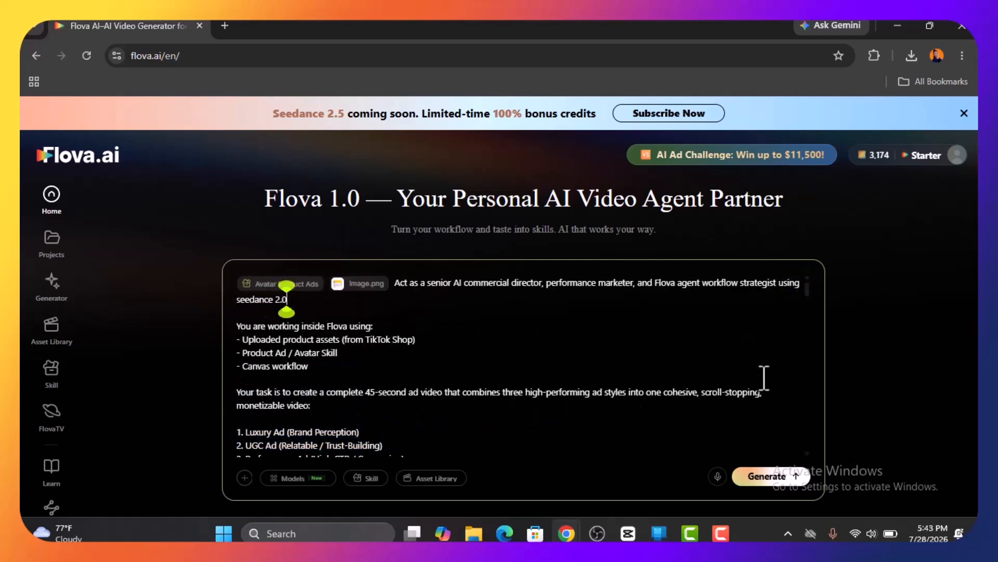
type(" model and elevenlab")
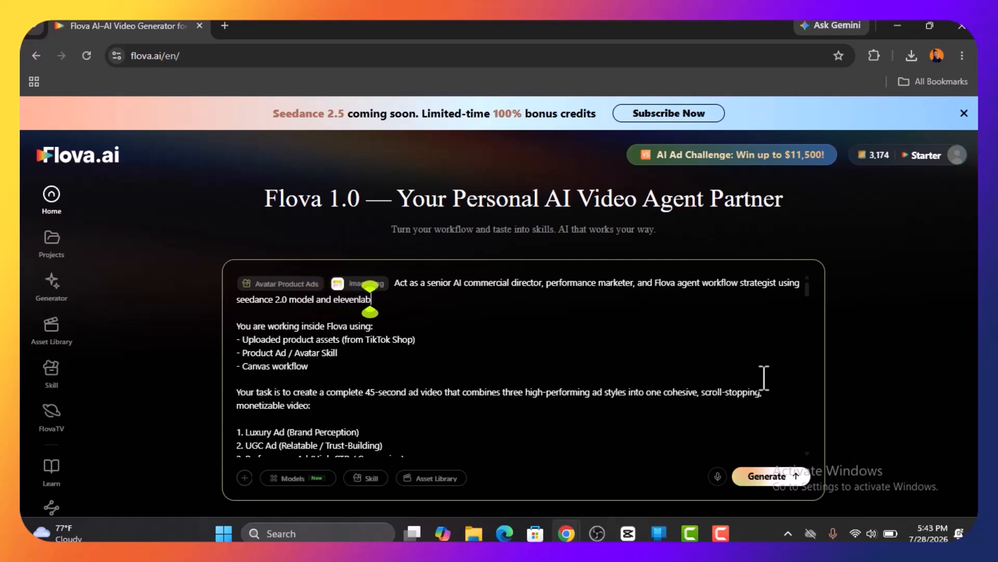
type("s for the voice overs.")
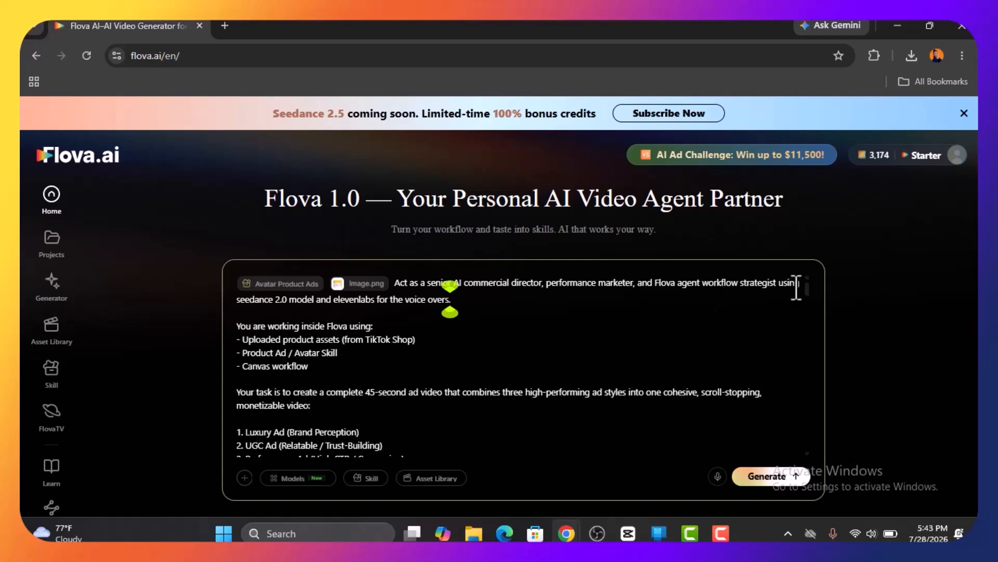
left_click(318, 300)
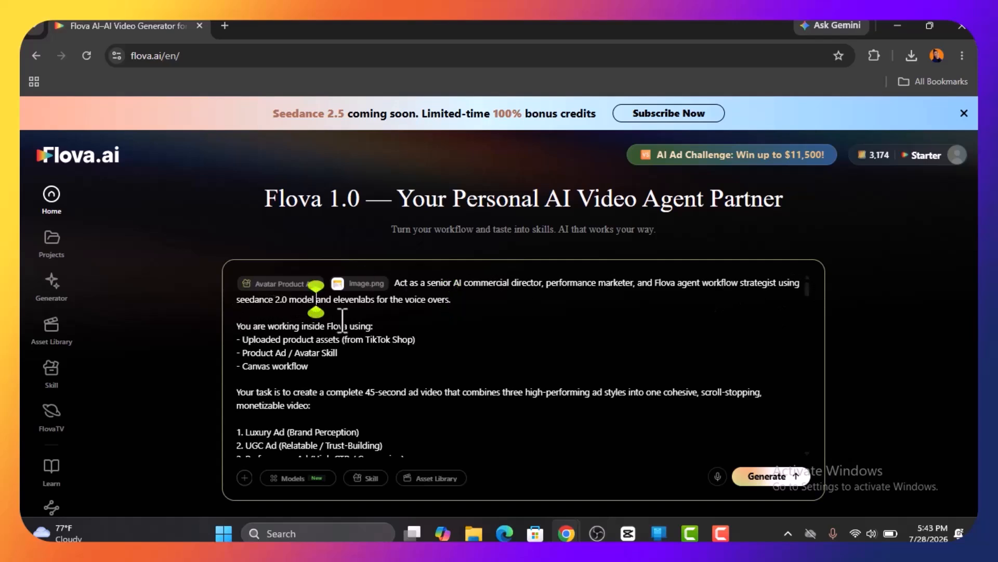
type("for video generation")
left_click(533, 306)
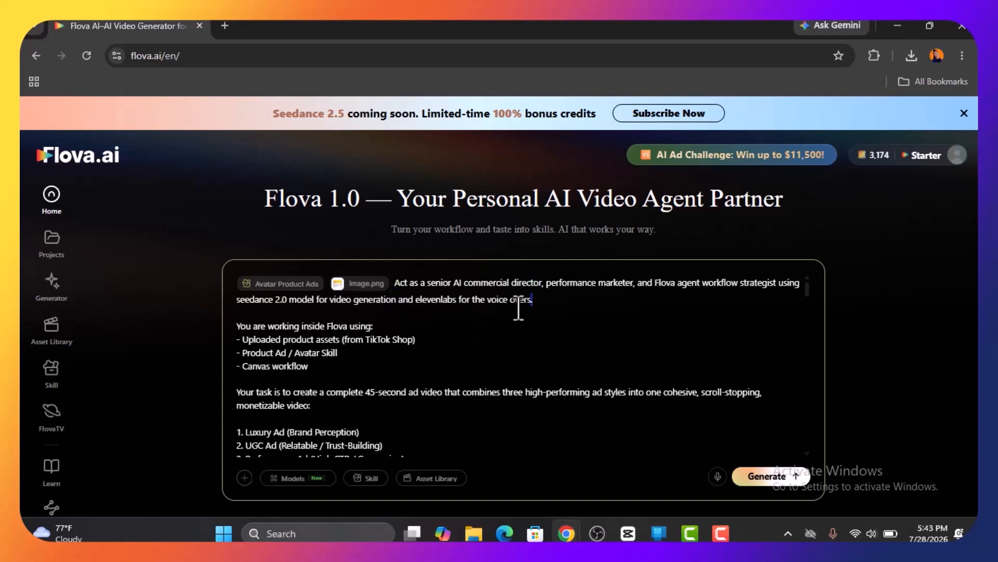
left_click(243, 307, "shift")
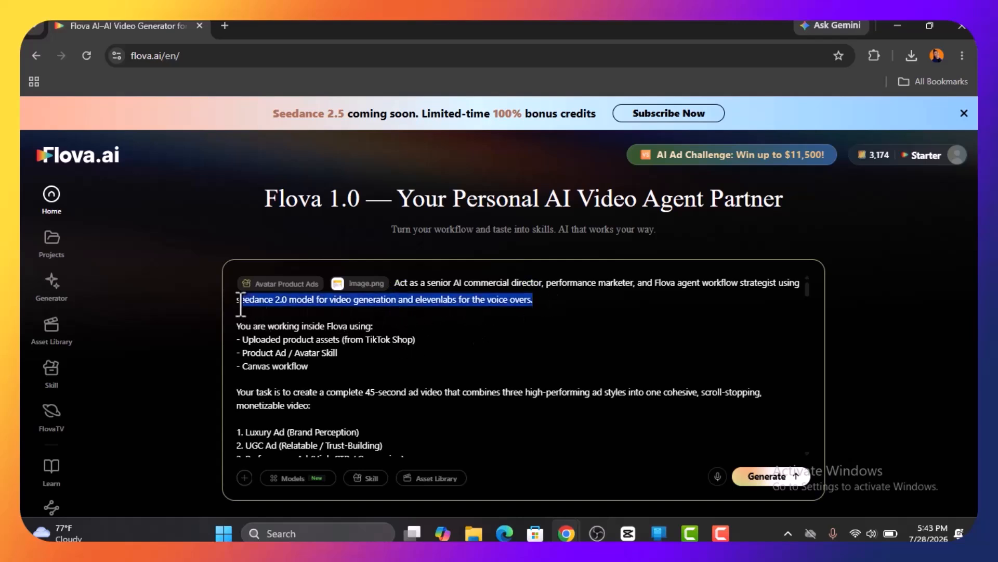
Select the whole prompt and read through its full text
left_click(315, 360)
key("ctrl+a")
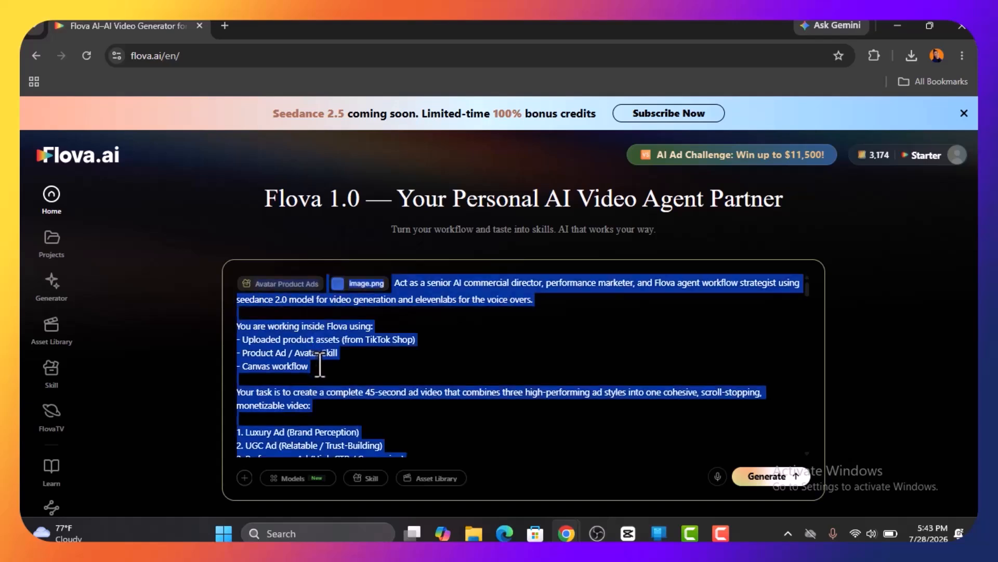
scroll(322, 368, "down", 10)
scroll(323, 370, "up", 5)
scroll(325, 375, "down", 8)
scroll(326, 374, "up", 10)
scroll(475, 374, "down", 3)
scroll(520, 364, "up", 3)
Examine the video and audio models offered for the prompt
left_click(291, 478)
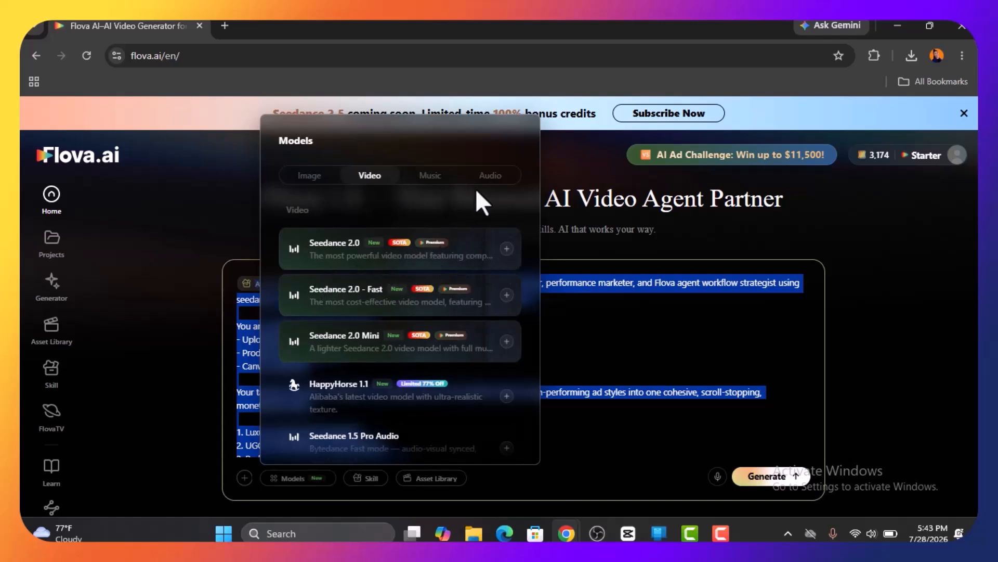
left_click(491, 176)
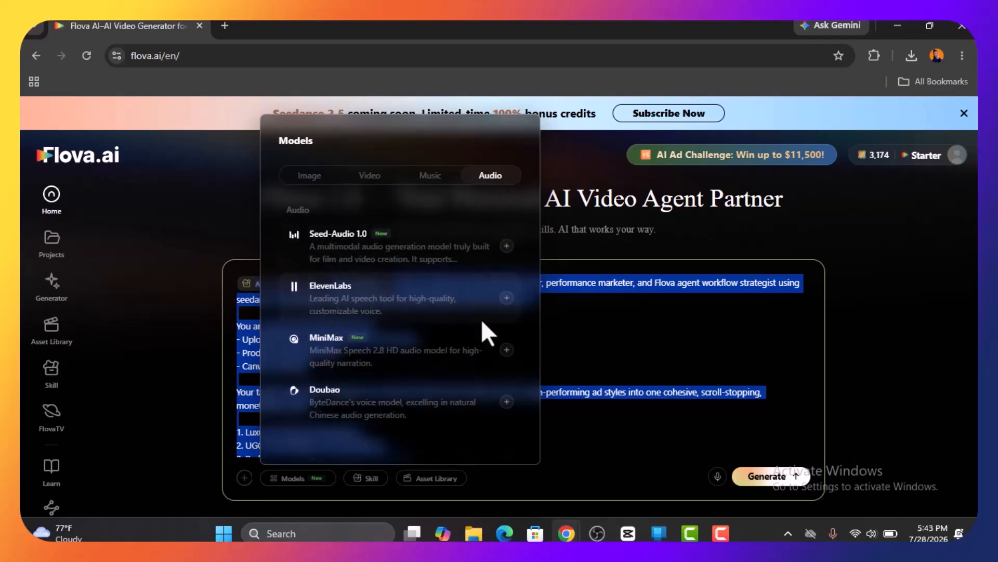
left_click(580, 317)
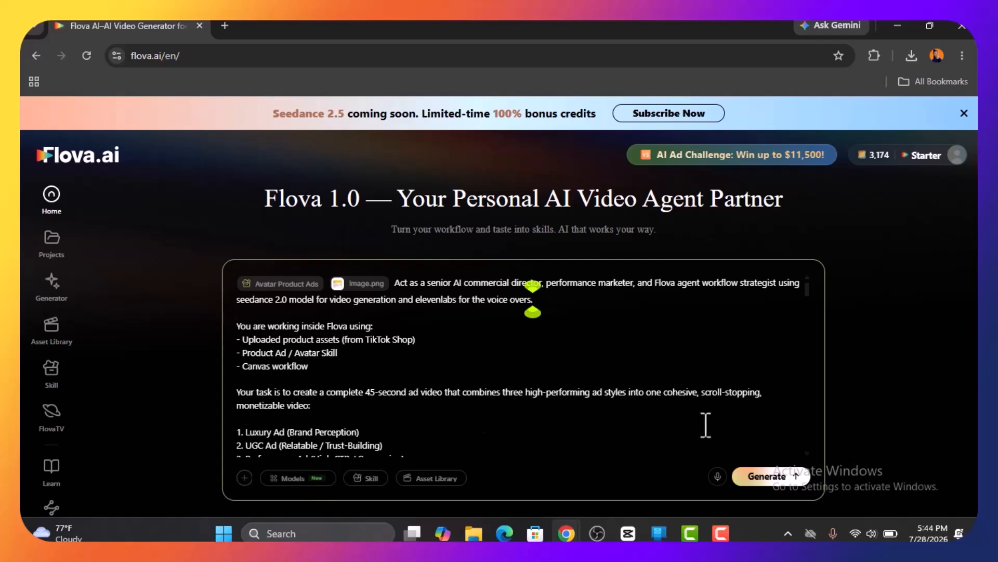
Submit the prompt to generate the ad project and follow the agent's product image analysis in the chat
left_click(786, 475)
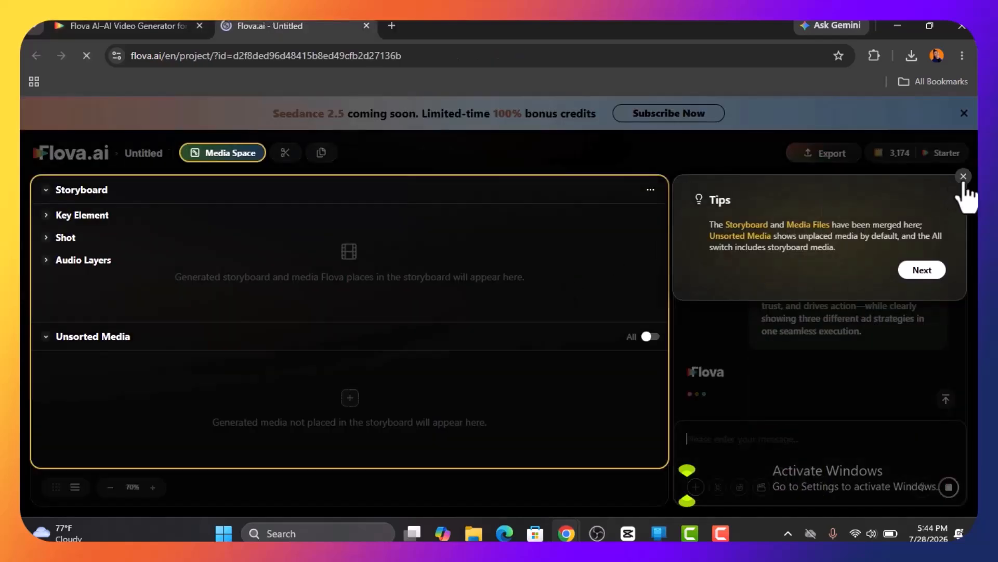
left_click(964, 179)
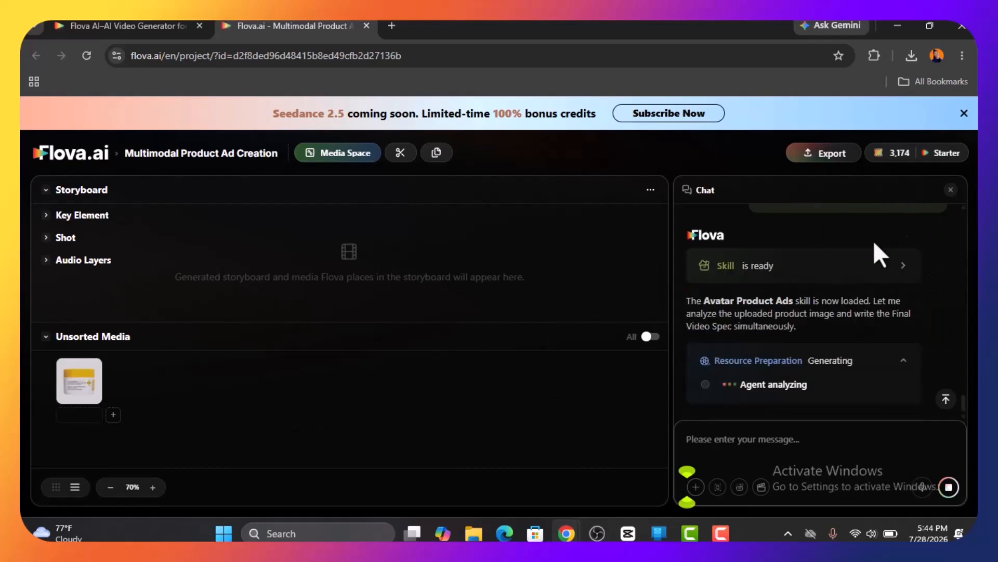
scroll(728, 286, "up", 3)
scroll(832, 364, "down", 2)
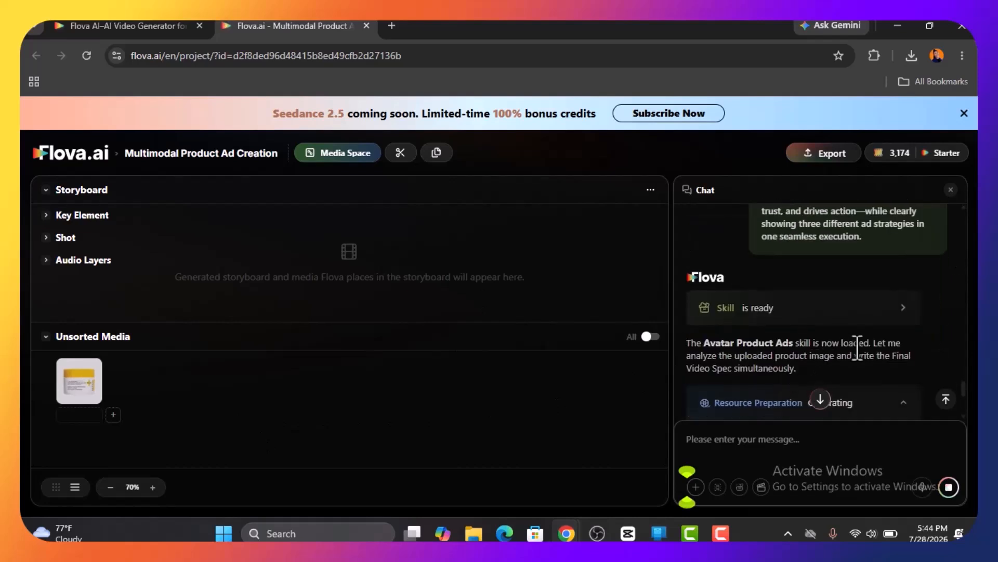
scroll(853, 348, "down", 6)
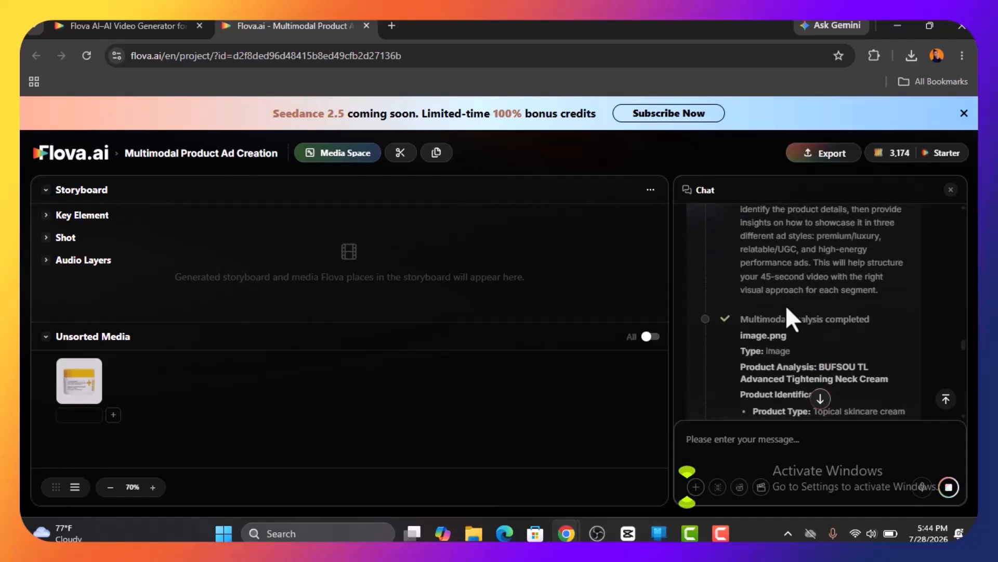
Read the agent's ad style recommendations and the Final Video Spec in the chat
left_click_drag(687, 330, 769, 343)
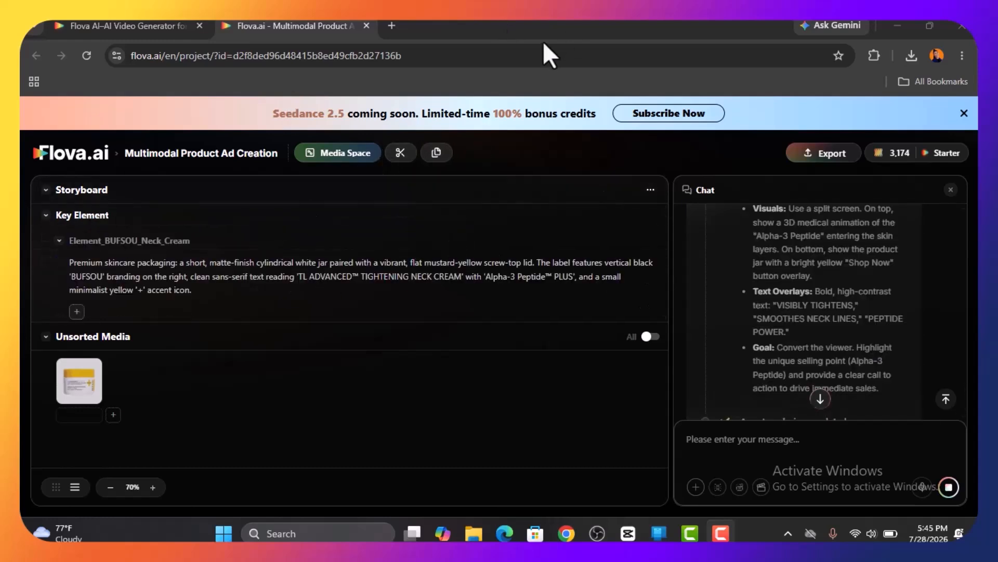
left_click_drag(754, 290, 793, 333)
scroll(819, 338, "down", 5)
scroll(818, 289, "up", 2)
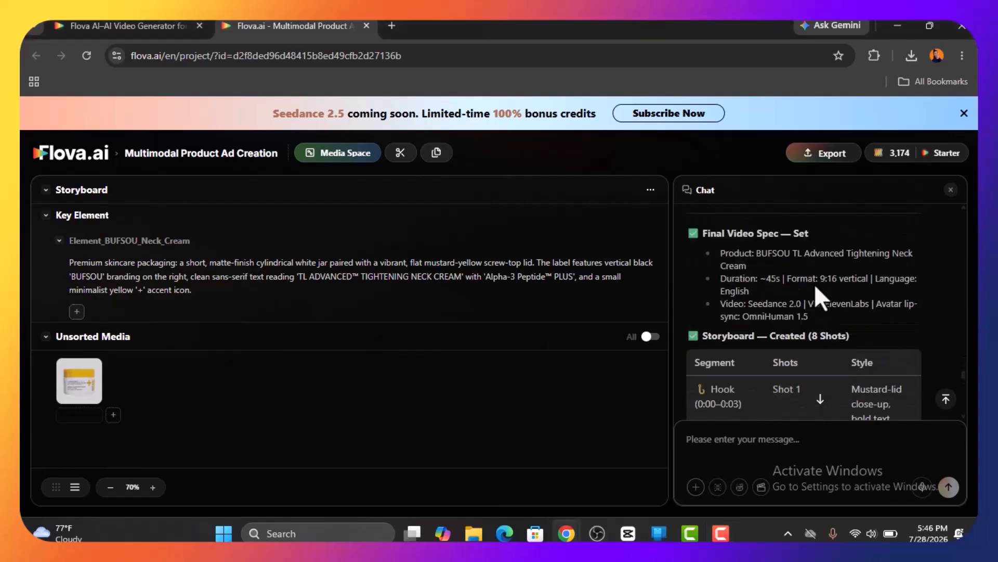
Review the proposed next phase in the chat and approve "Generate element reference images" for the product jar and avatar
scroll(814, 284, "down", 8)
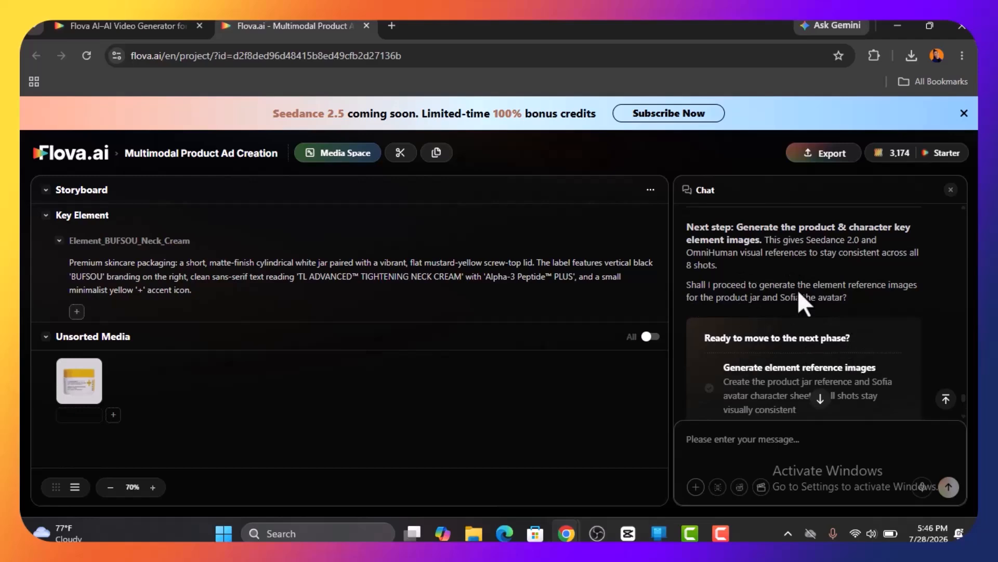
scroll(728, 280, "down", 1)
scroll(758, 281, "up", 3)
scroll(758, 296, "down", 5)
scroll(764, 322, "up", 3)
scroll(710, 398, "down", 2)
scroll(717, 413, "up", 3)
scroll(754, 385, "down", 1)
left_click(796, 357)
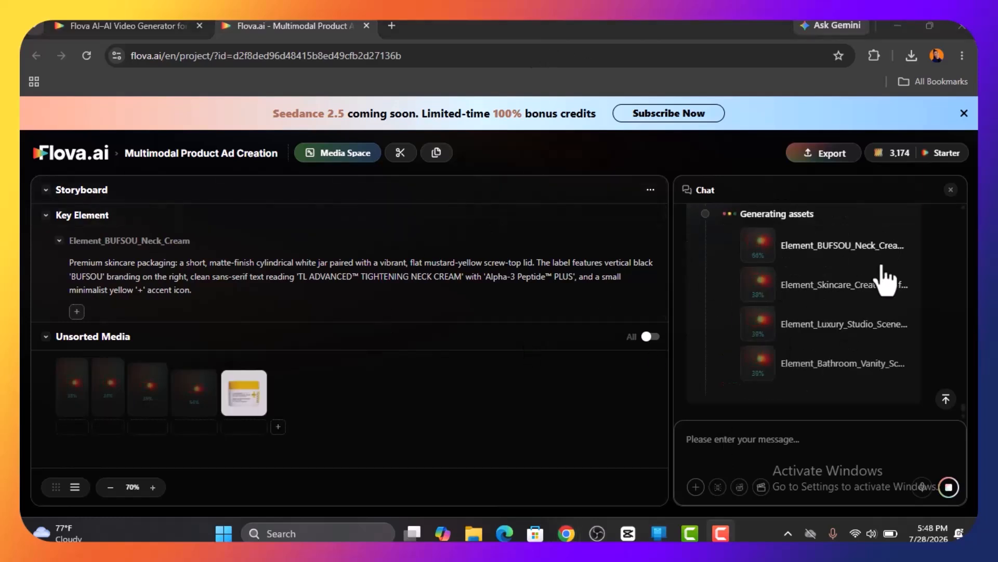
left_click(858, 254)
Preview the generated skincare creator portrait and approve "Proceed to generate VO + BGM audio" in the chat
left_click(151, 392)
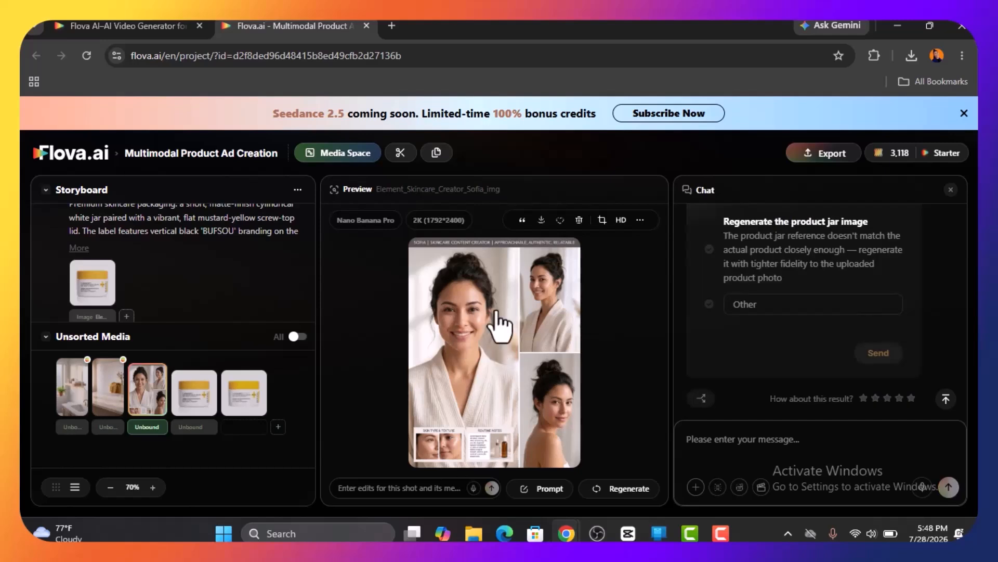
scroll(813, 343, "up", 5)
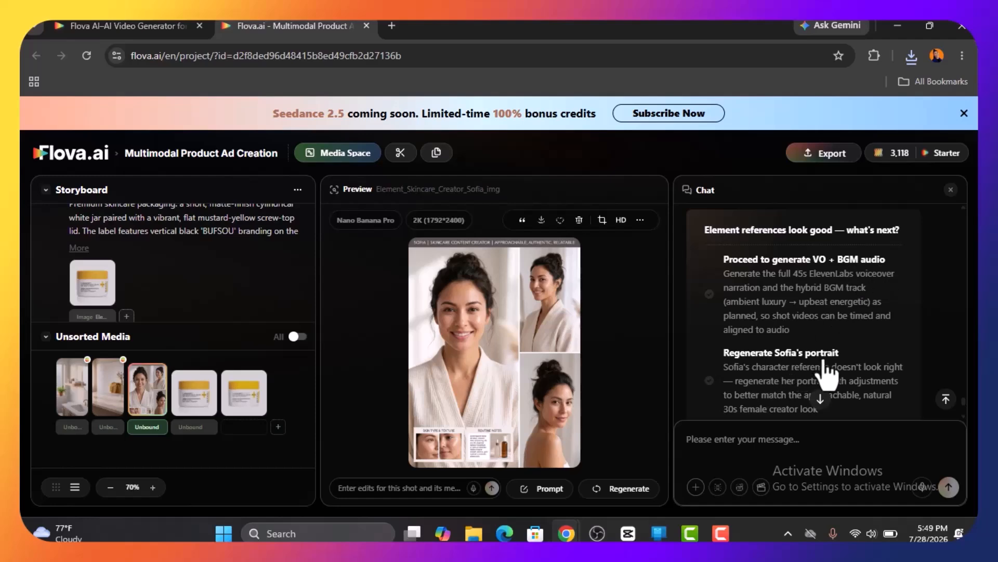
scroll(827, 372, "down", 5)
scroll(768, 312, "up", 5)
left_click(757, 297)
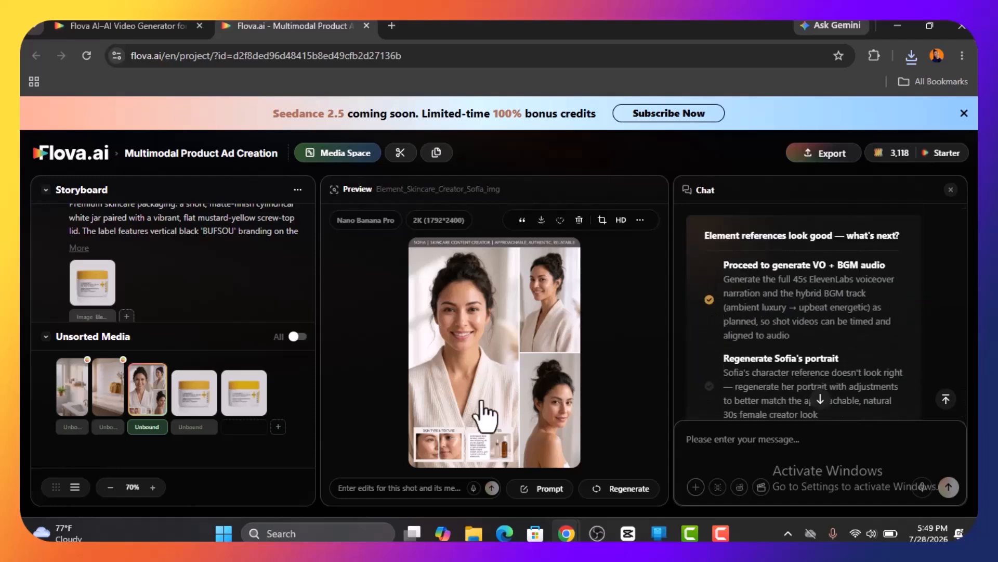
left_click(896, 357)
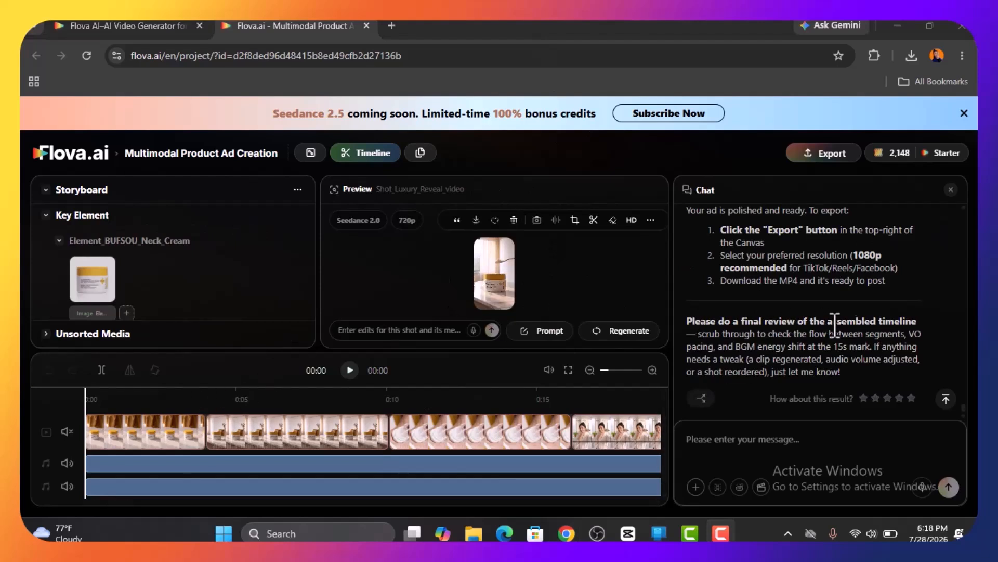
Examine the storyboard's key elements, shots and audio layers, and scrub through the assembled ad on the timeline
scroll(132, 282, "down", 5)
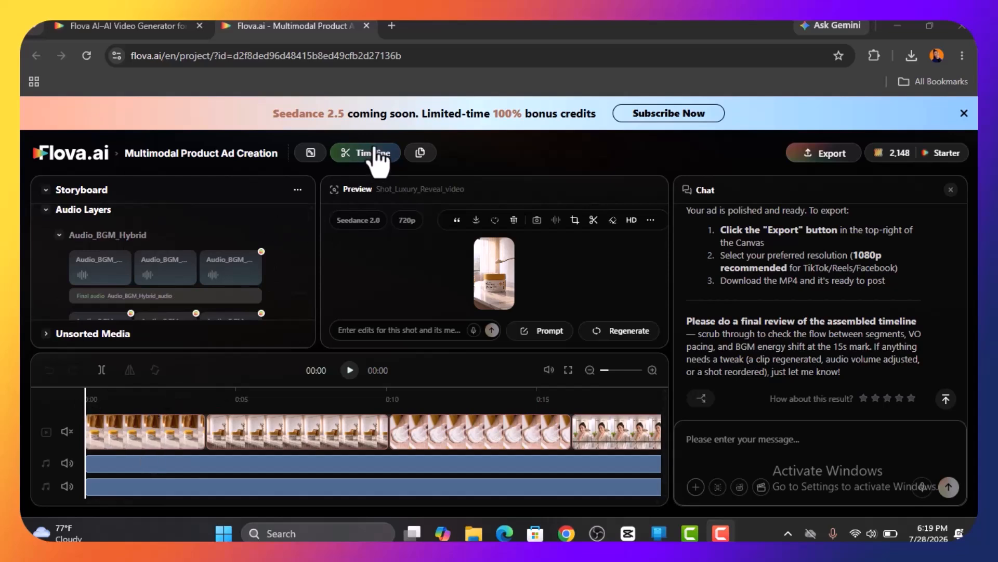
scroll(120, 244, "up", 10)
scroll(151, 250, "down", 4)
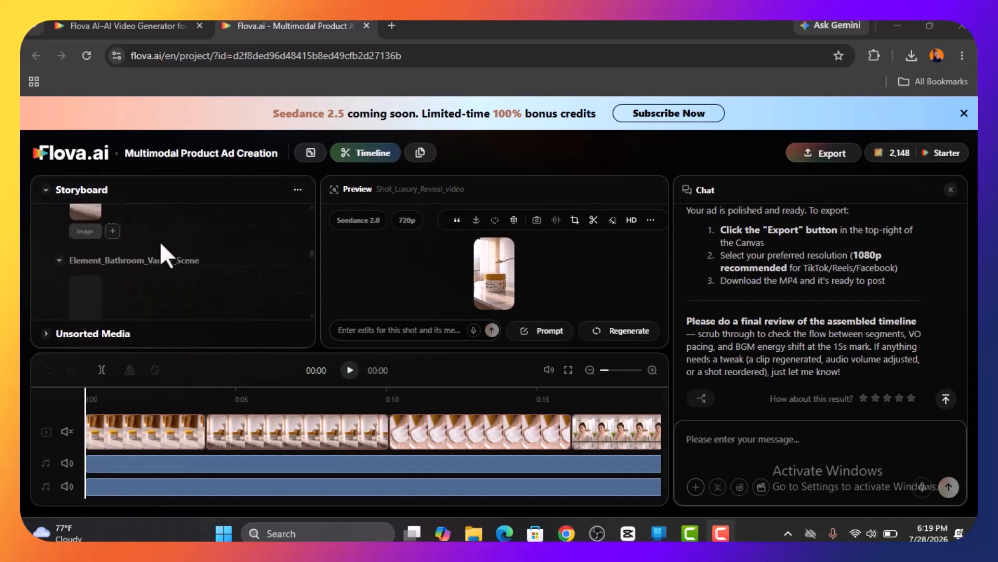
scroll(162, 232, "down", 8)
left_click_drag(86, 396, 653, 401)
mouse_move(450, 434)
left_mouse_down()
mouse_move(420, 451)
mouse_move(452, 446)
left_mouse_up()
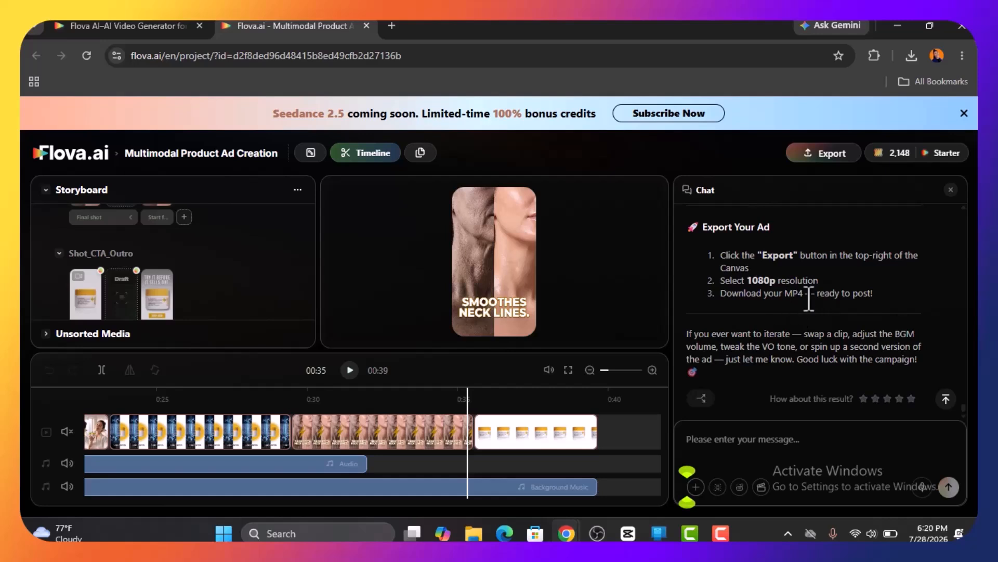
Review the available export options for the finished ad, and return to the chat message field without exporting
left_click(832, 153)
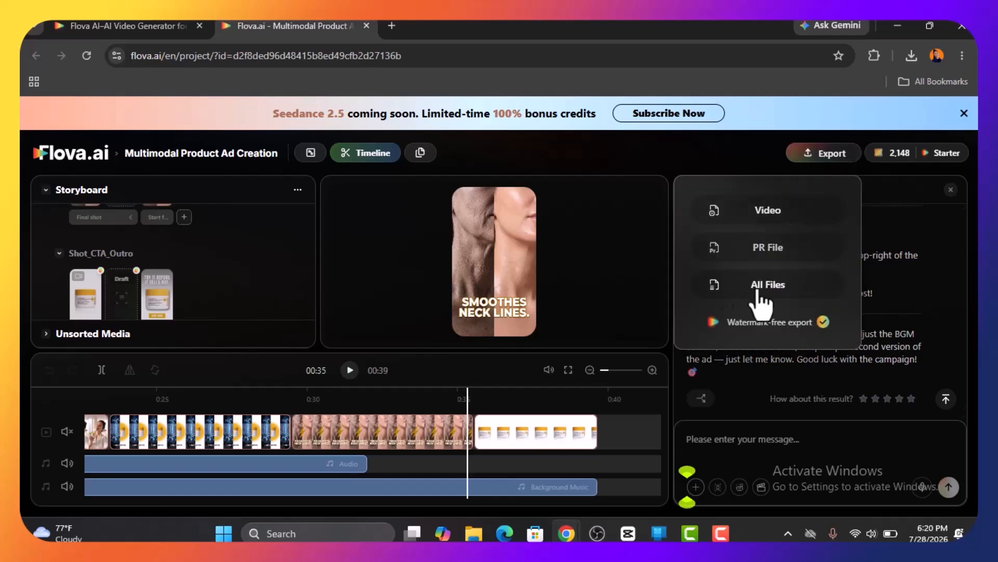
left_click(791, 275)
left_click(738, 441)
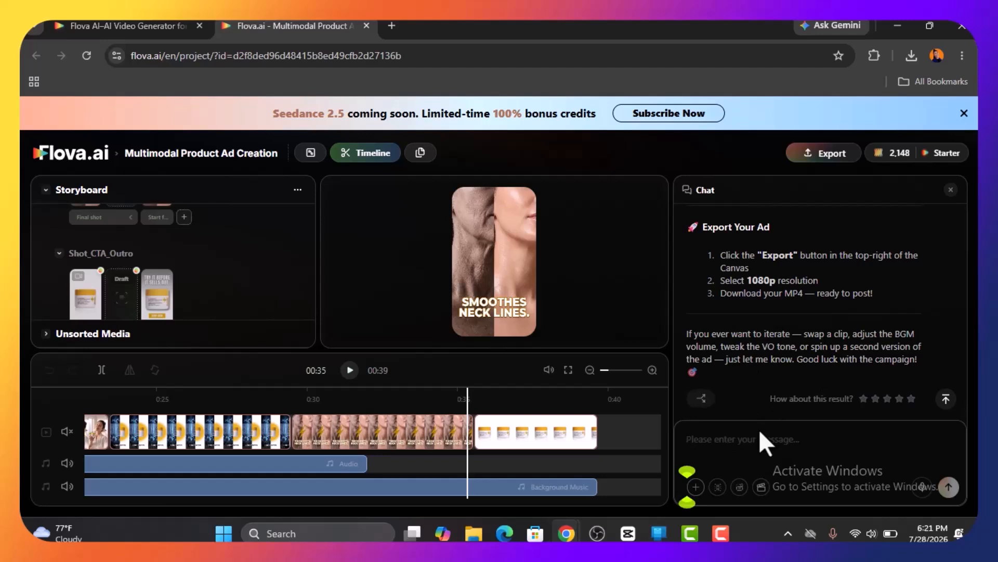
Attach the "ChatGPT Image Jul 19, 2026" picture from the Downloads folder to the chat message as a reference image
left_click(696, 487)
left_click(731, 355)
scroll(230, 203, "down", 10)
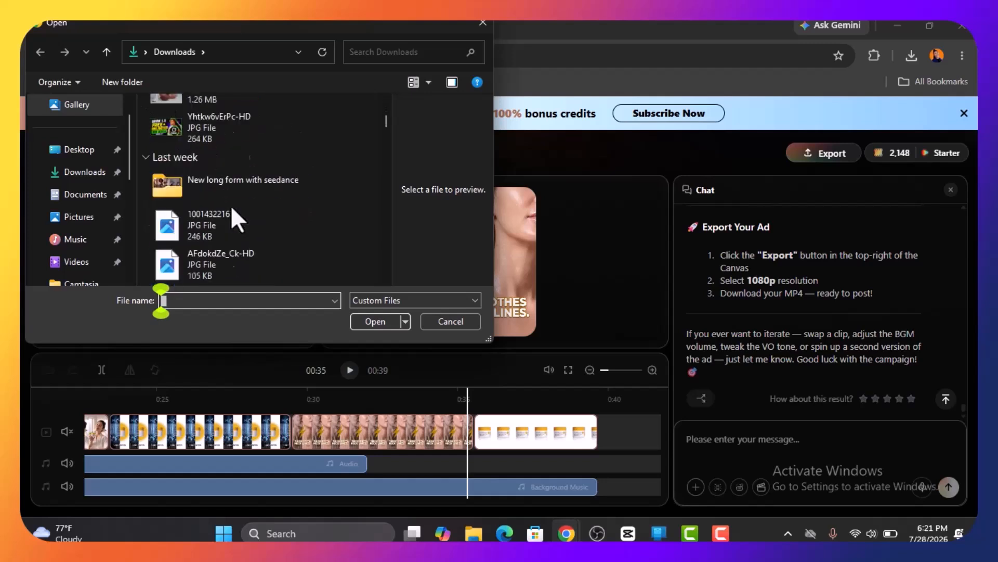
double_click(204, 224)
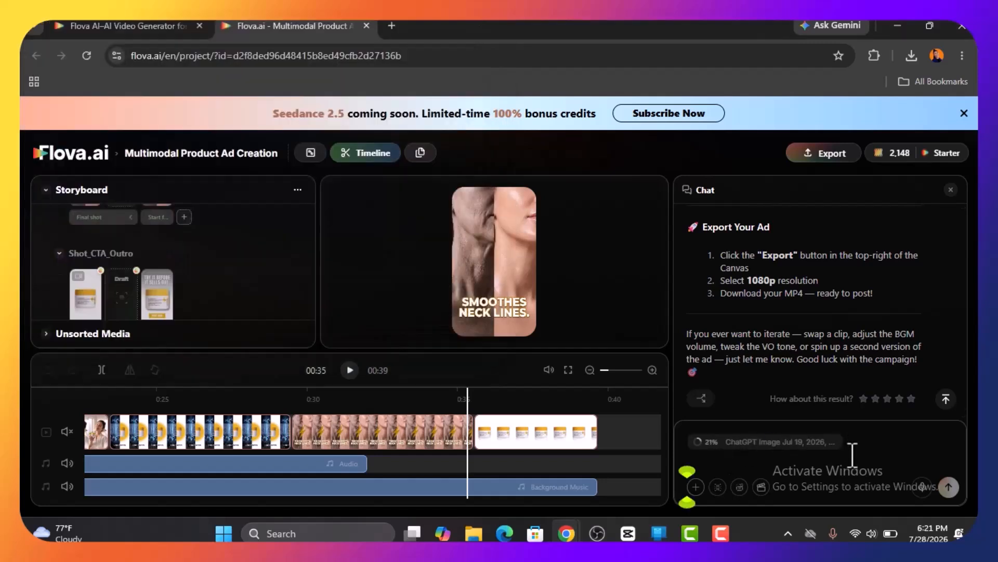
Send the prompt "Using the uploaded reference image to create a 10seconds ad using the same product" in the chat
type("rence image to create a 10seconds ad us")
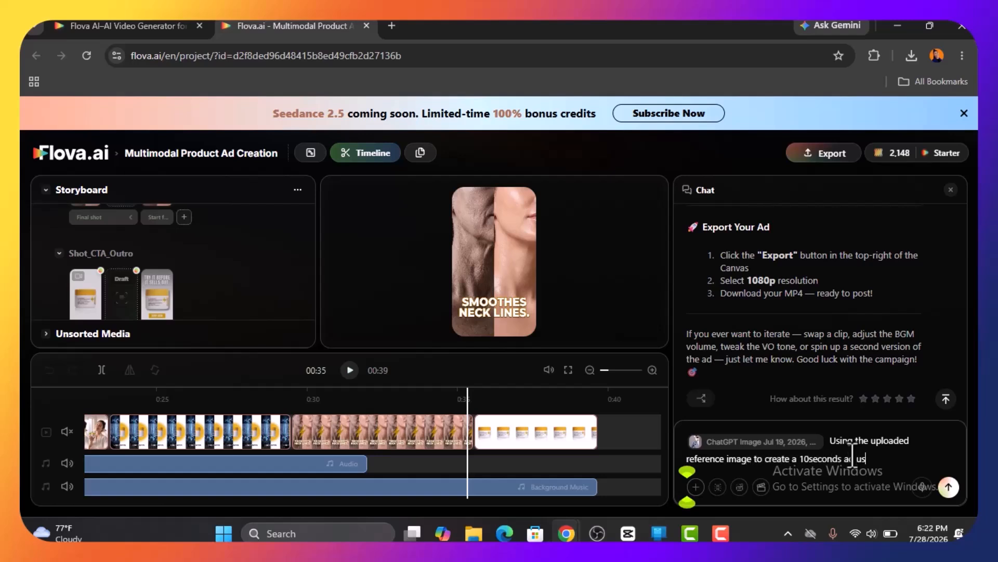
type("uct")
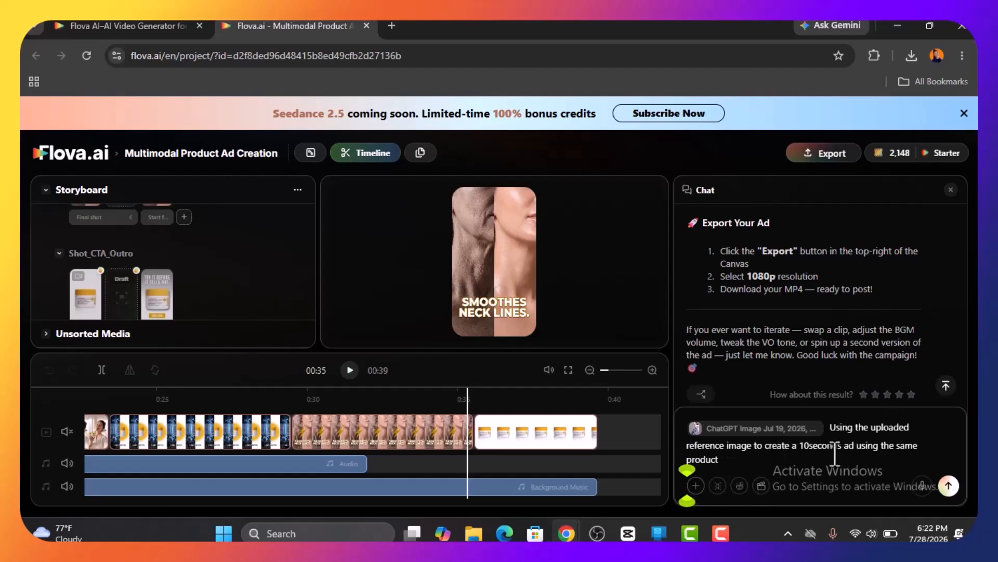
key("Return")
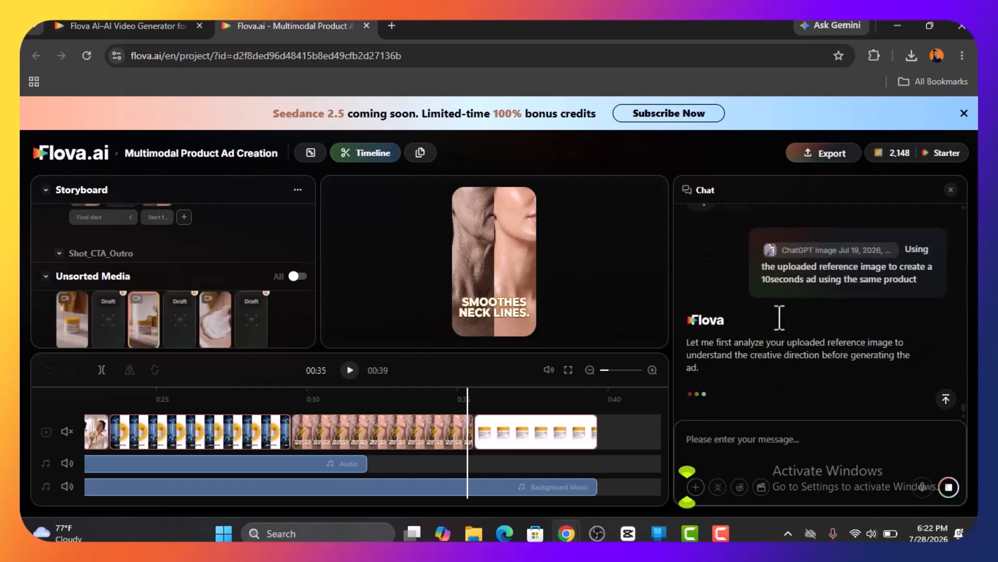